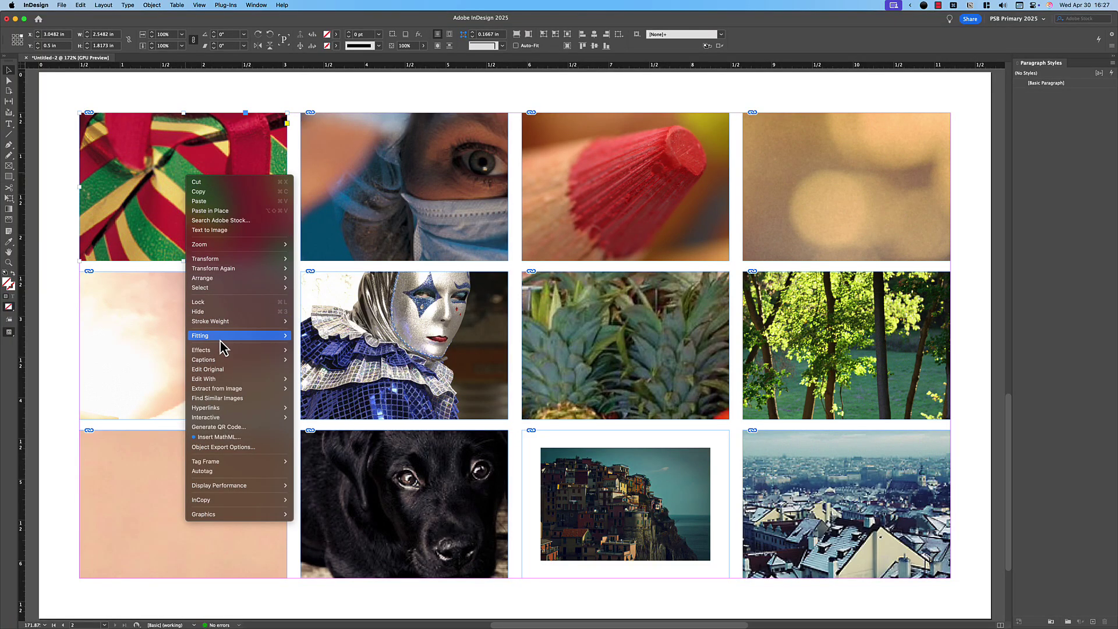
Refit the gift photo so the whole box shows, and place images into the first two grid frames.
mouse_move(239, 339)
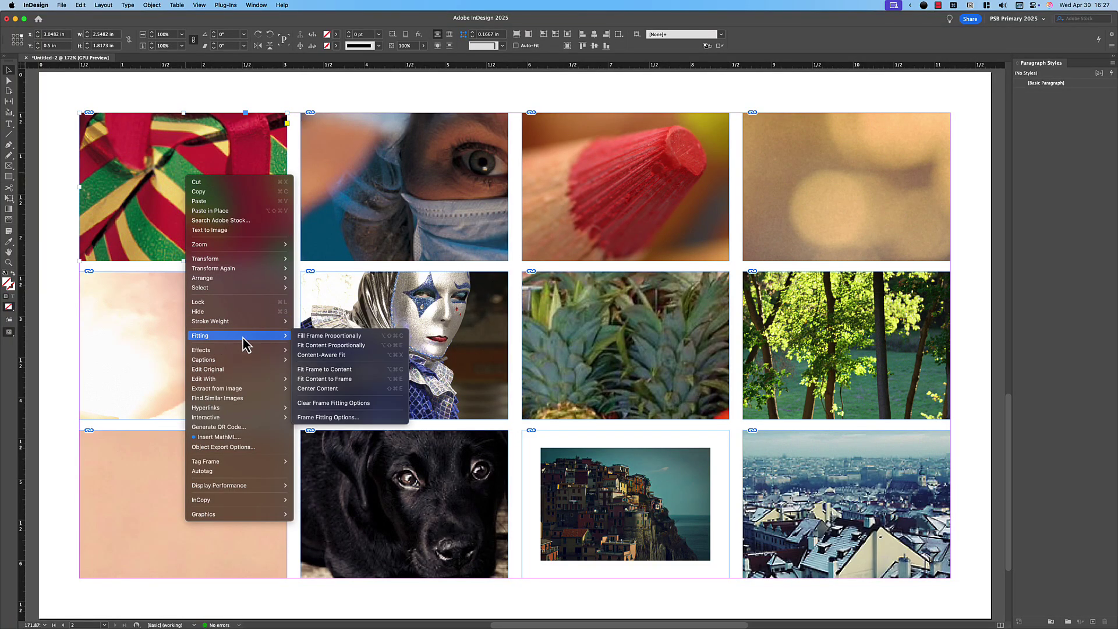
click(368, 338)
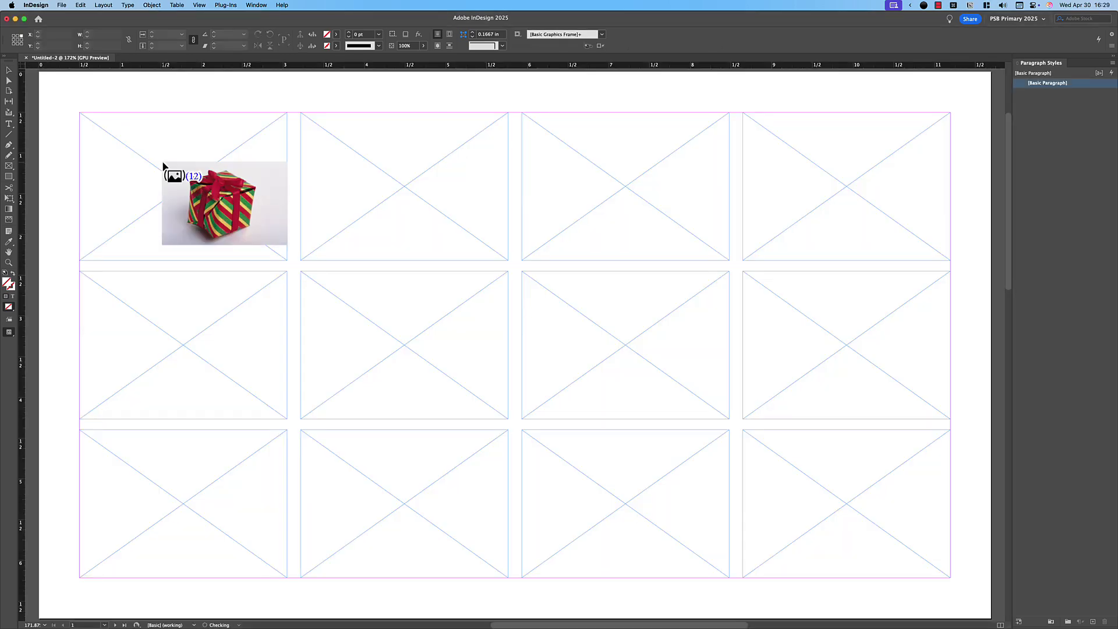
click(174, 174)
click(402, 175)
Place photos, including the sunset, dog and city images, into the remaining grid frames.
click(582, 175)
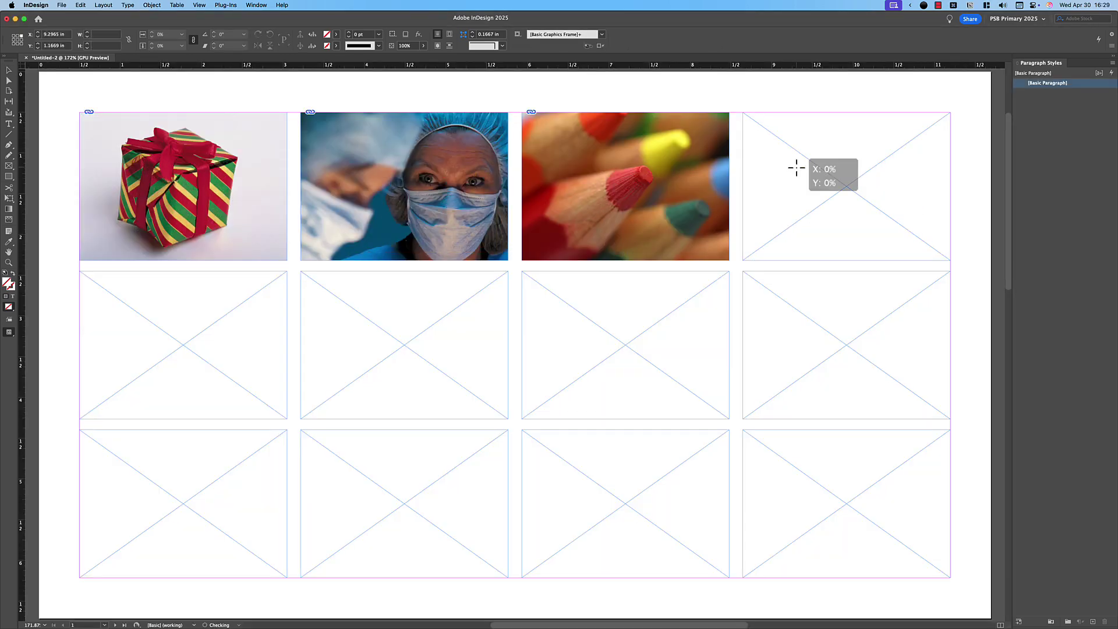
click(796, 168)
click(219, 319)
click(419, 338)
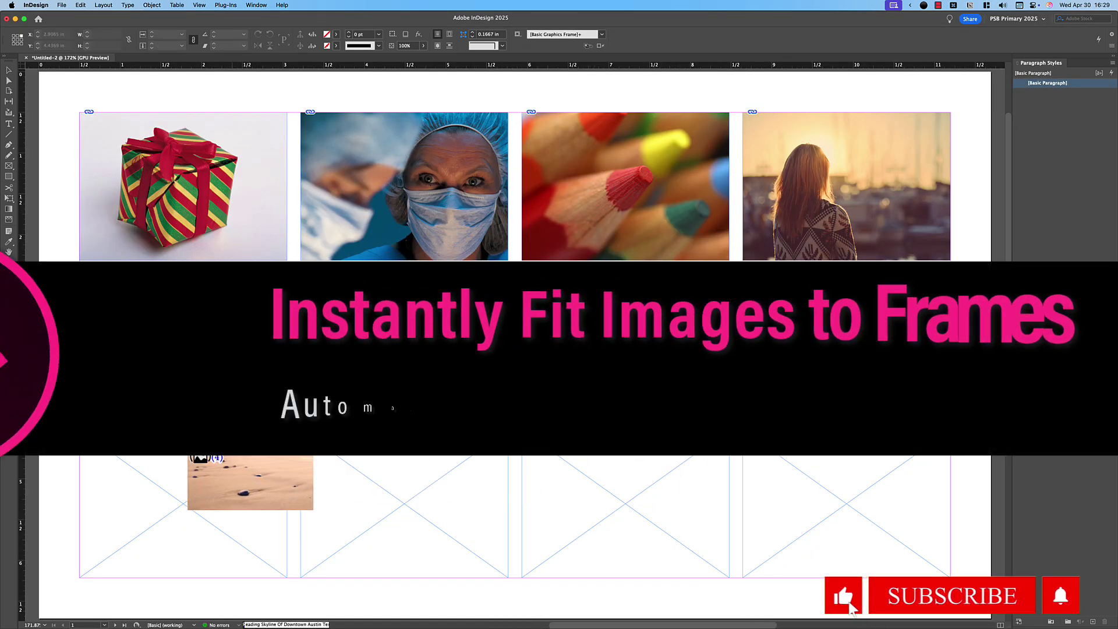
click(369, 487)
click(582, 513)
Place the snowy rooftops photo into the last grid frame.
click(815, 513)
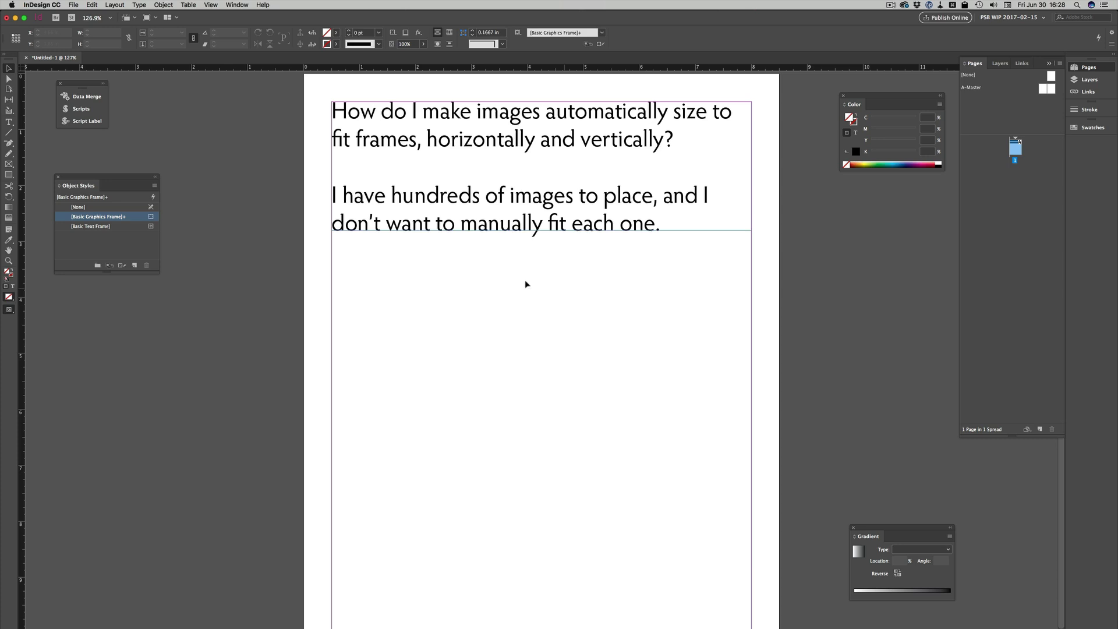
Move the question text frame onto the pasteboard and draw a square frame at the page's top left.
click(331, 123)
drag(330, 123, 851, 231)
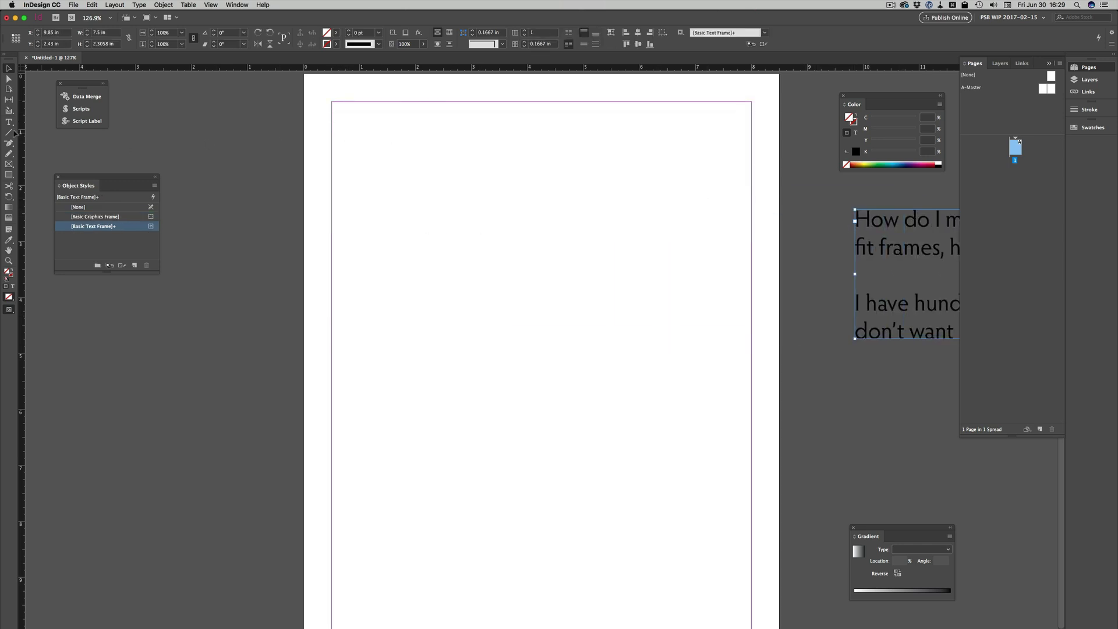
click(8, 176)
drag(344, 113, 491, 259)
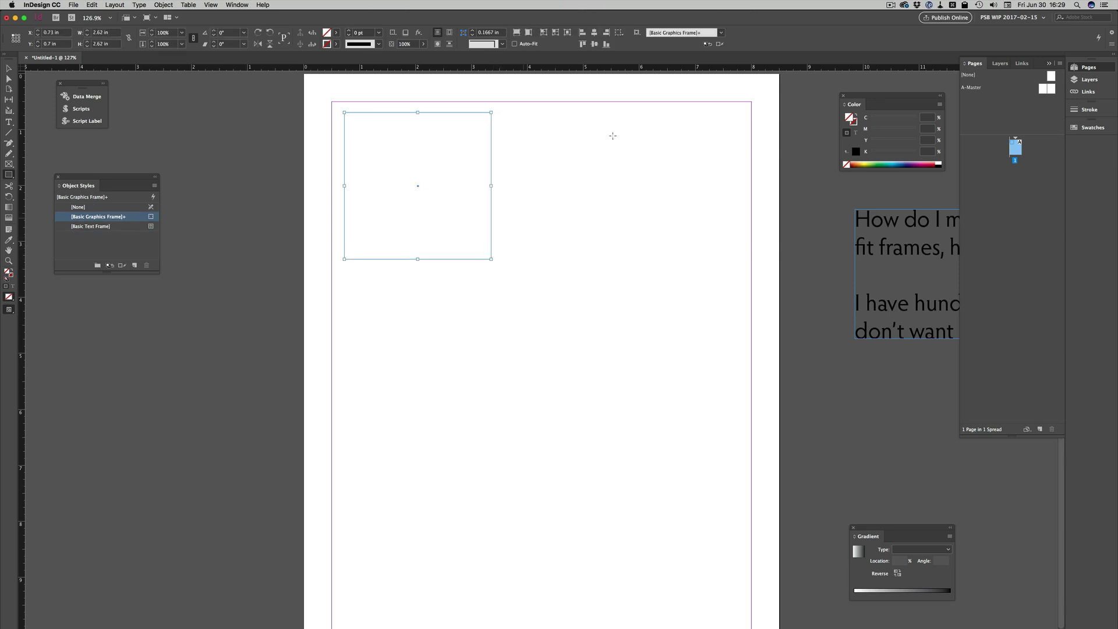
Draw a tall narrow frame, a wide frame and three square frames, then hide the panels.
drag(527, 116, 610, 309)
drag(354, 316, 612, 425)
drag(512, 429, 373, 558)
drag(544, 464, 690, 611)
drag(690, 402, 640, 334)
key(v)
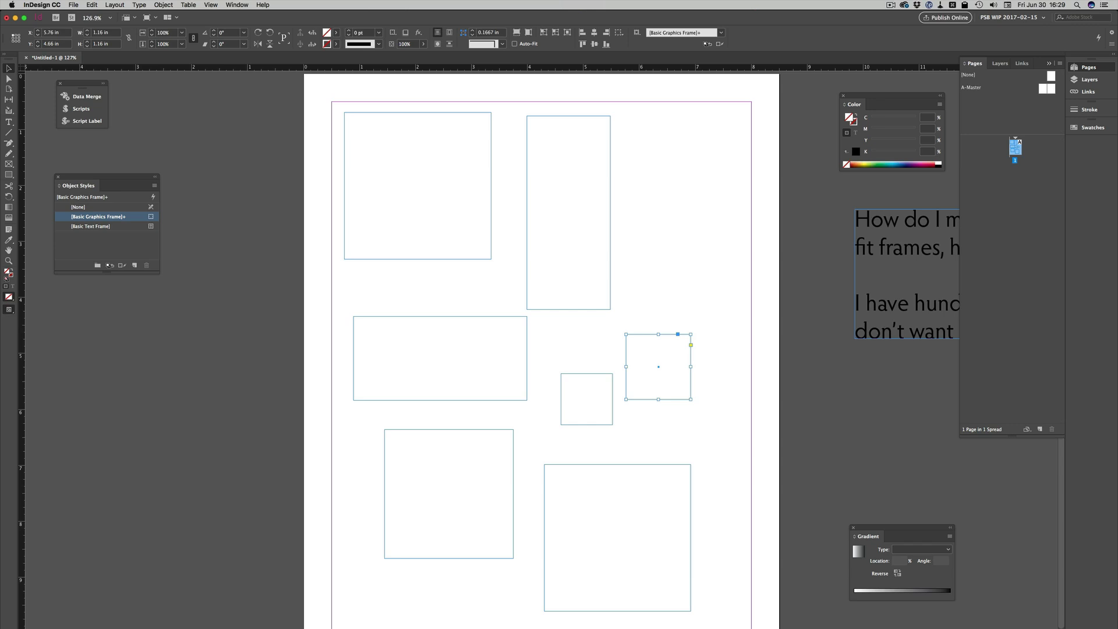
key(shift+Tab)
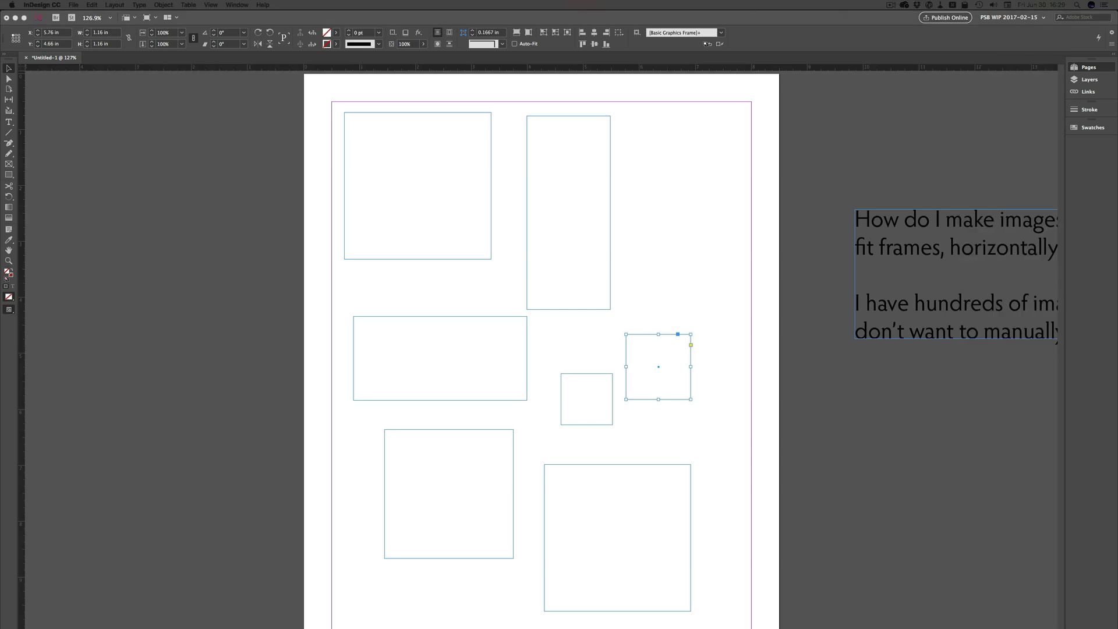
Load the eight Headshot files into the place cursor.
drag(0, 270, 420, 230)
key(shift+Tab)
click(394, 228)
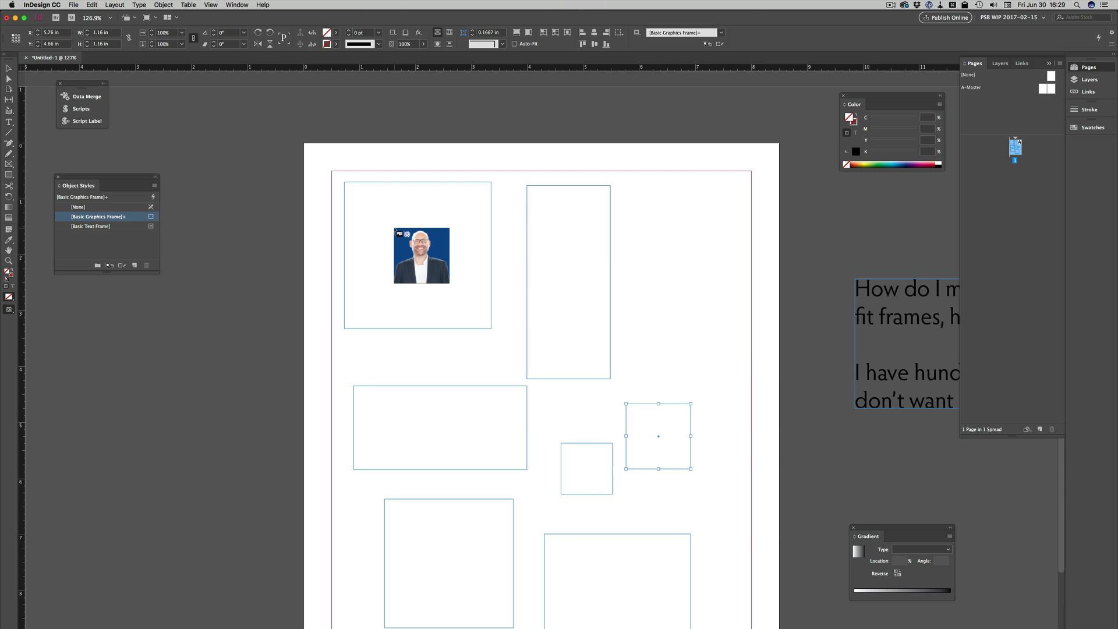
Place a headshot in each of the seven frames and discard the leftover image.
click(368, 196)
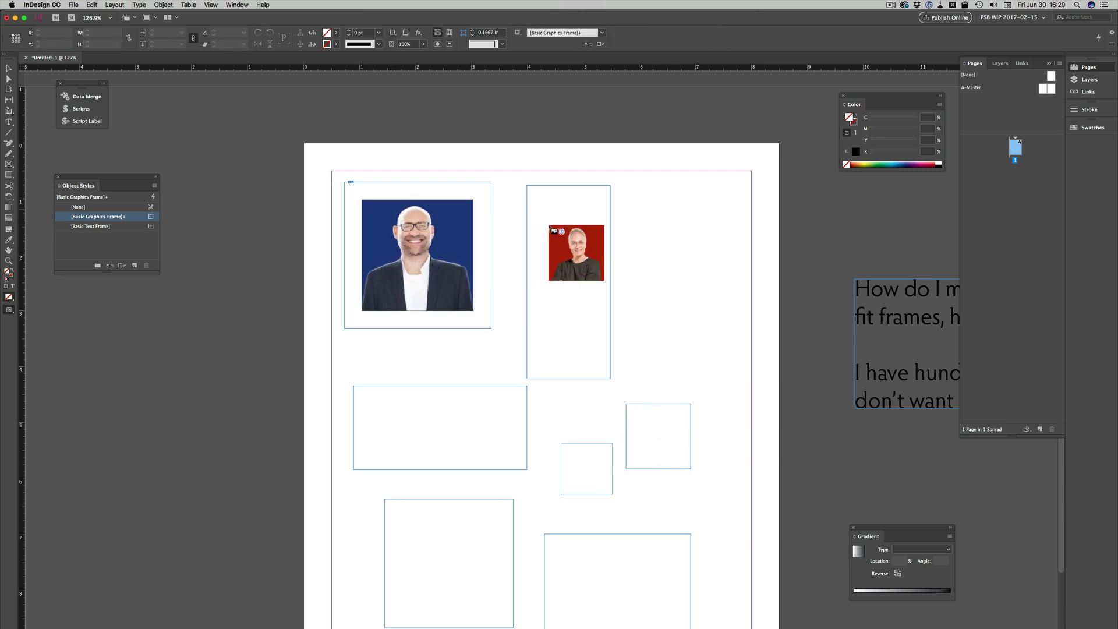
click(560, 224)
click(467, 393)
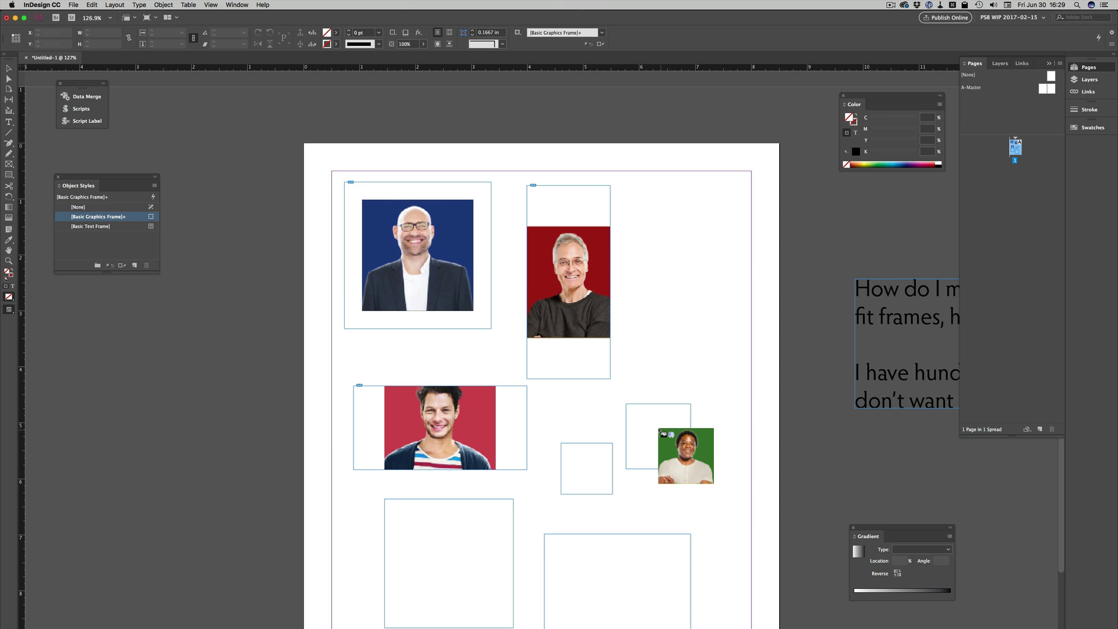
click(659, 430)
click(584, 455)
click(477, 519)
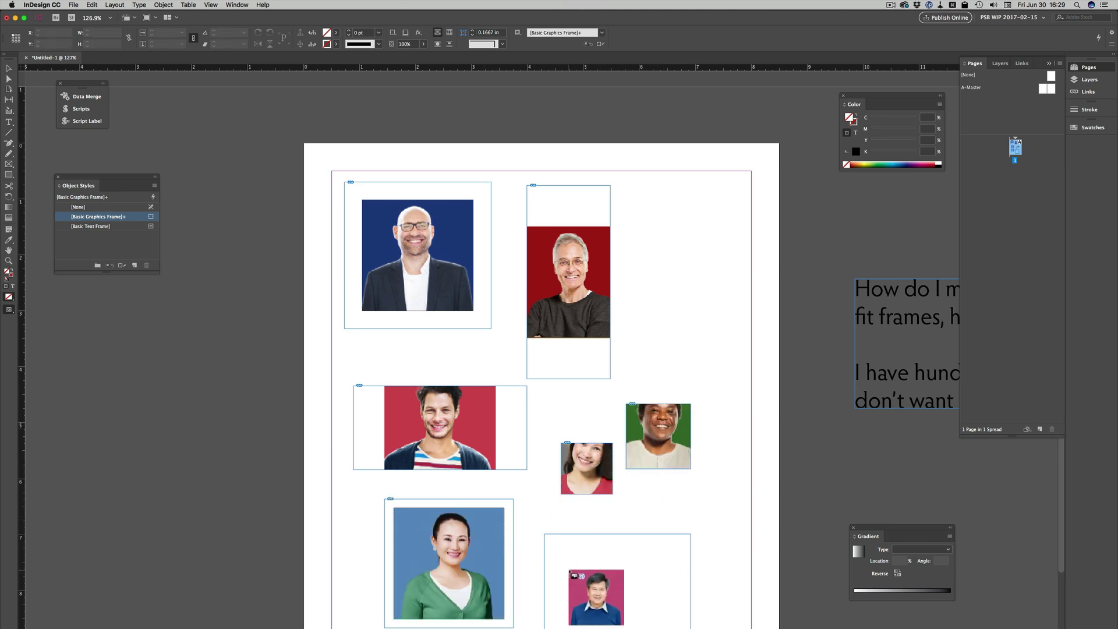
click(570, 572)
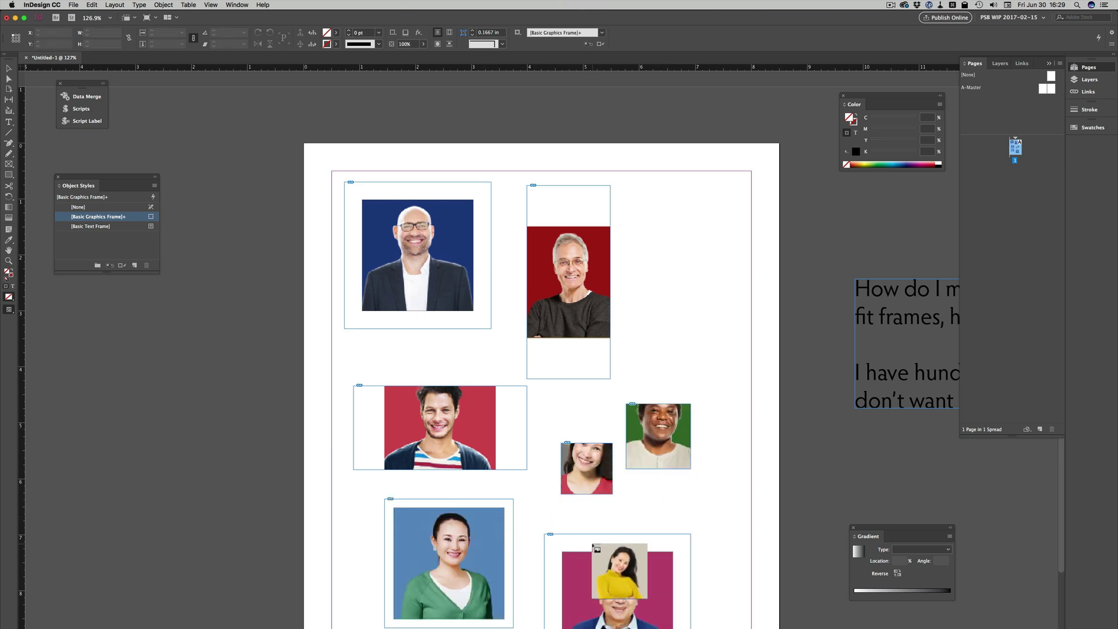
key(Escape)
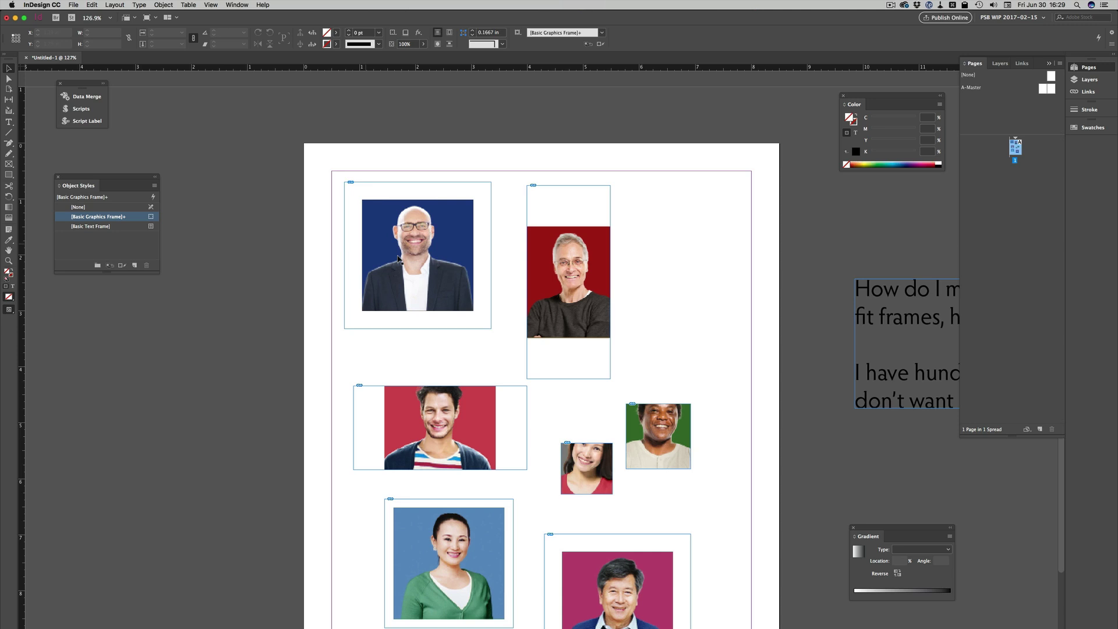
scroll(574, 200, down, 3)
scroll(574, 200, right, 3)
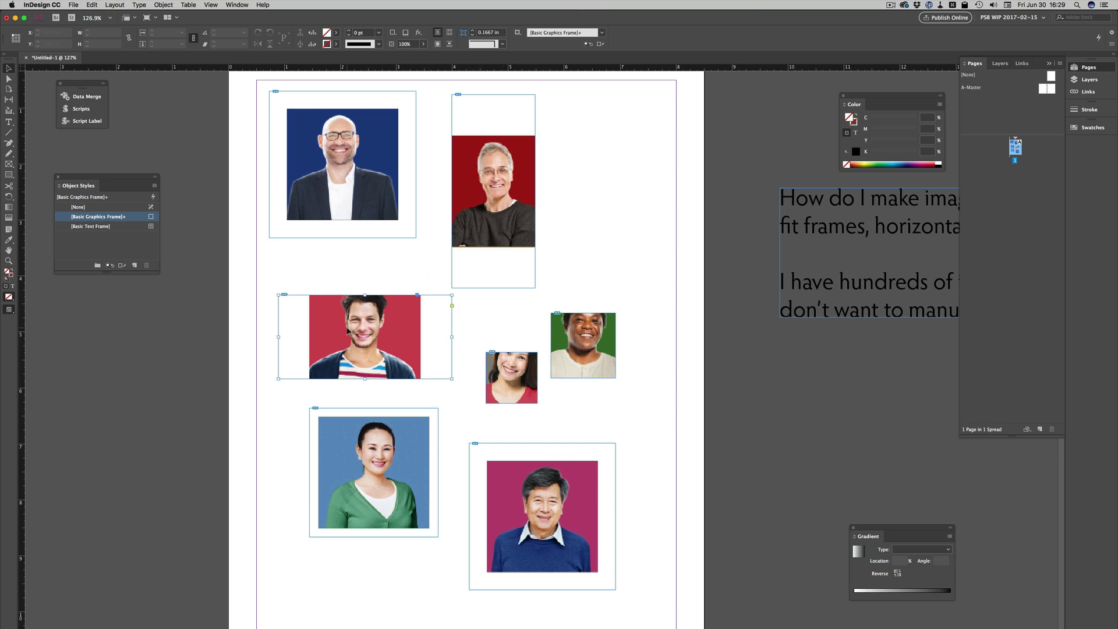
click(379, 447)
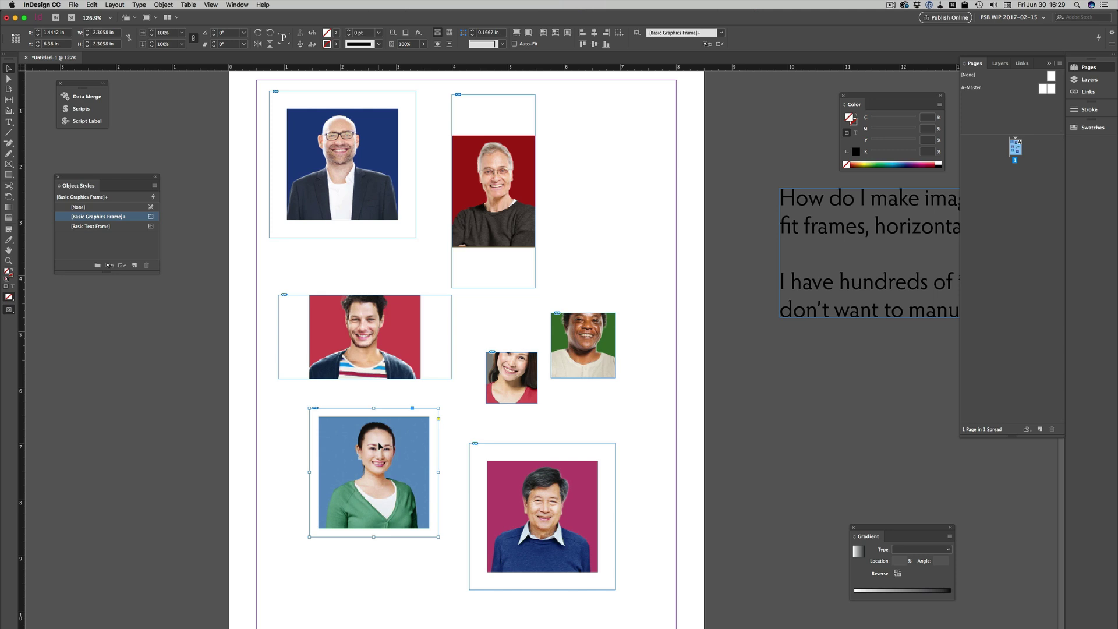
click(538, 492)
key(a)
drag(504, 376, 507, 380)
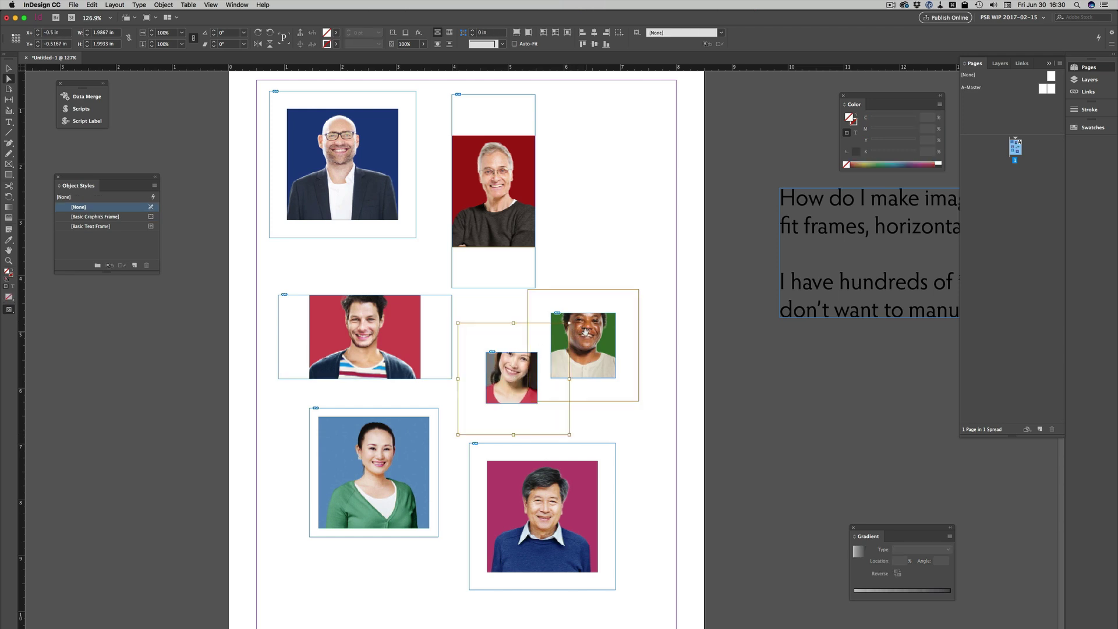
click(585, 332)
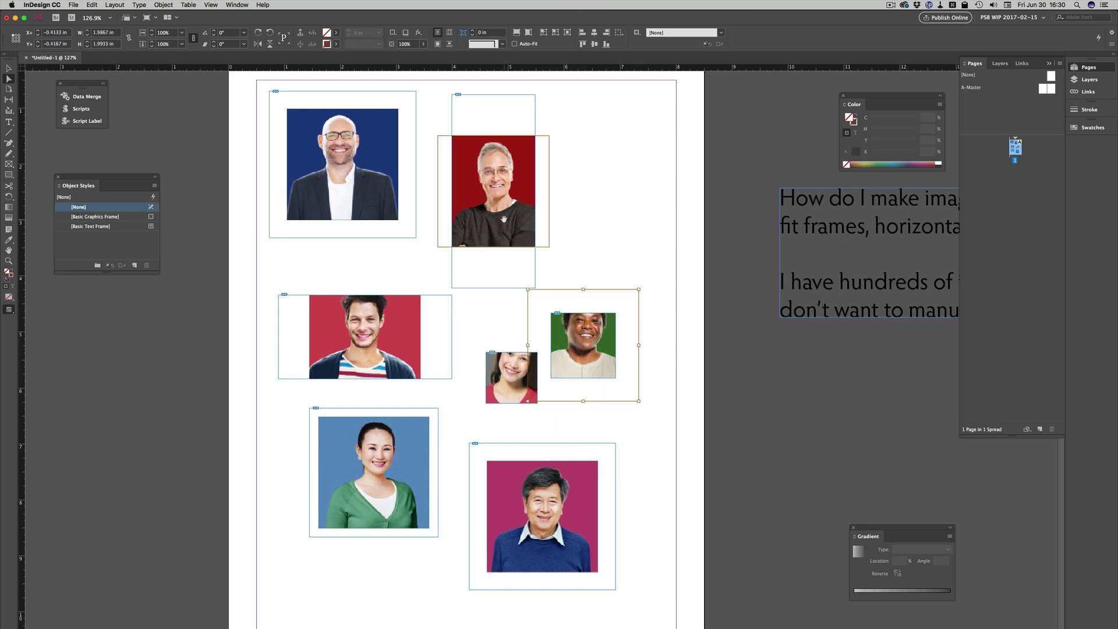
drag(504, 221, 502, 220)
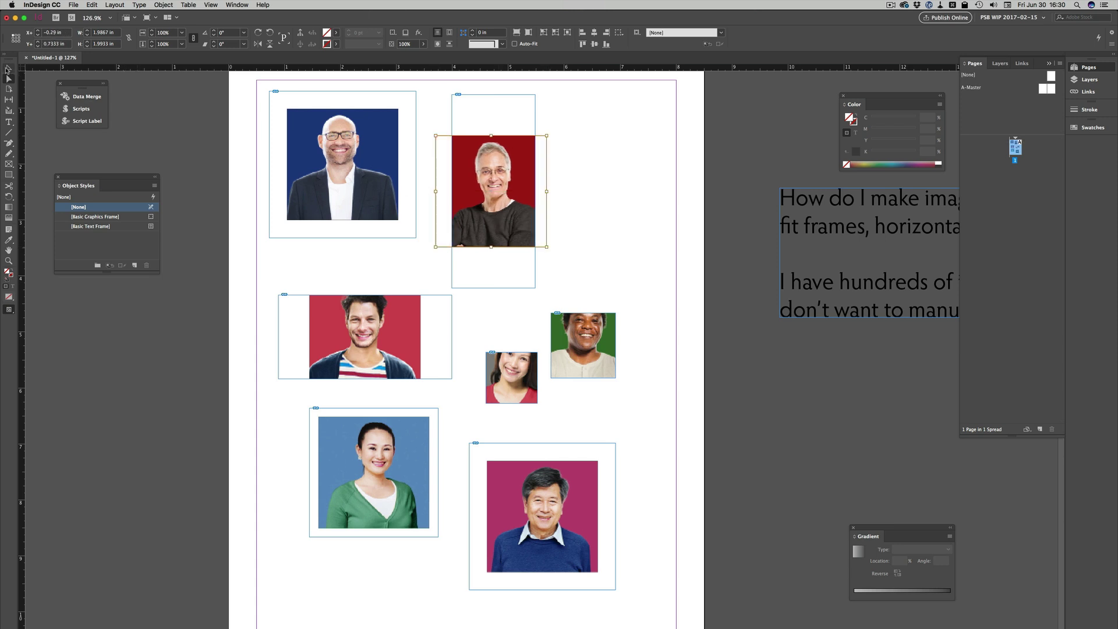
click(667, 198)
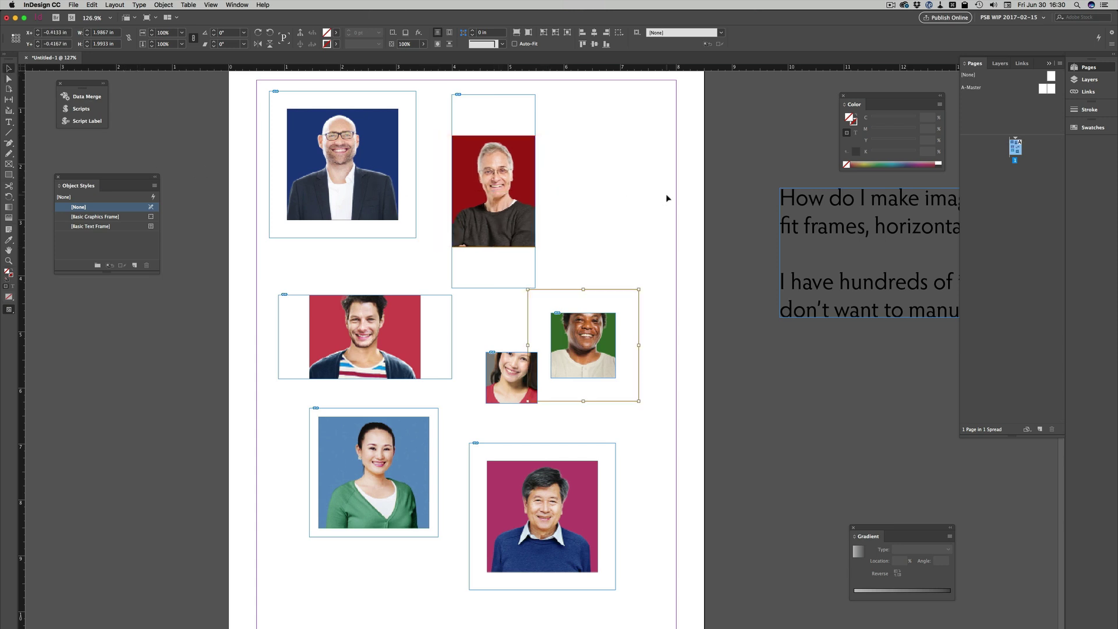
Undo the headshot placements to empty the frames, then bring up the top-left frame's context menu.
key(super+z)
key(super+z)
key(super+z)
key(super+z)
key(super+z)
key(super+z)
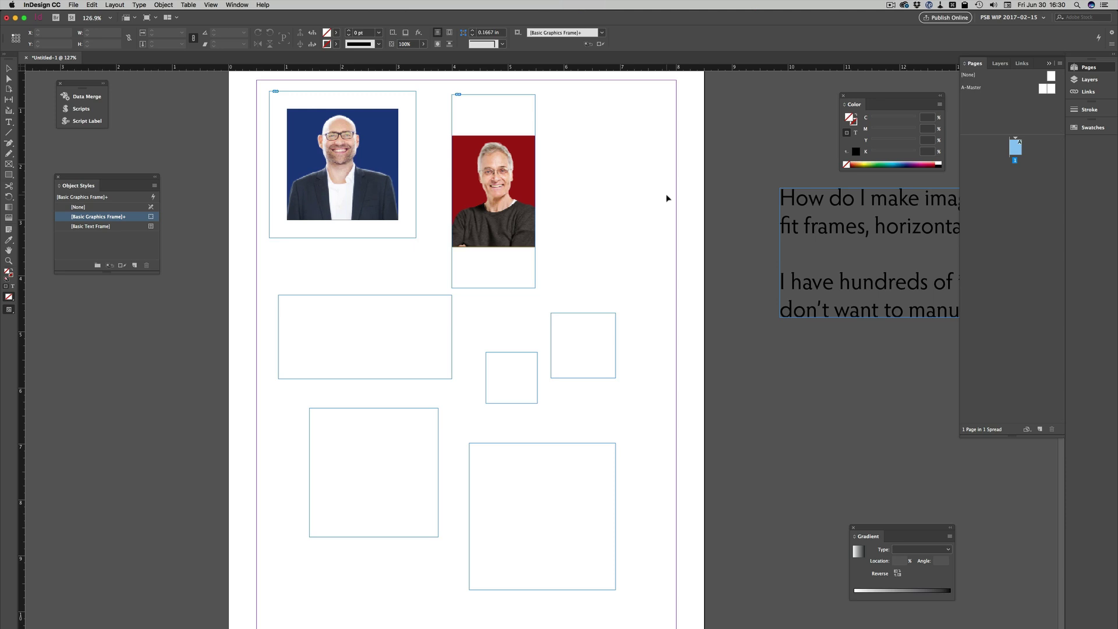
key(super+z)
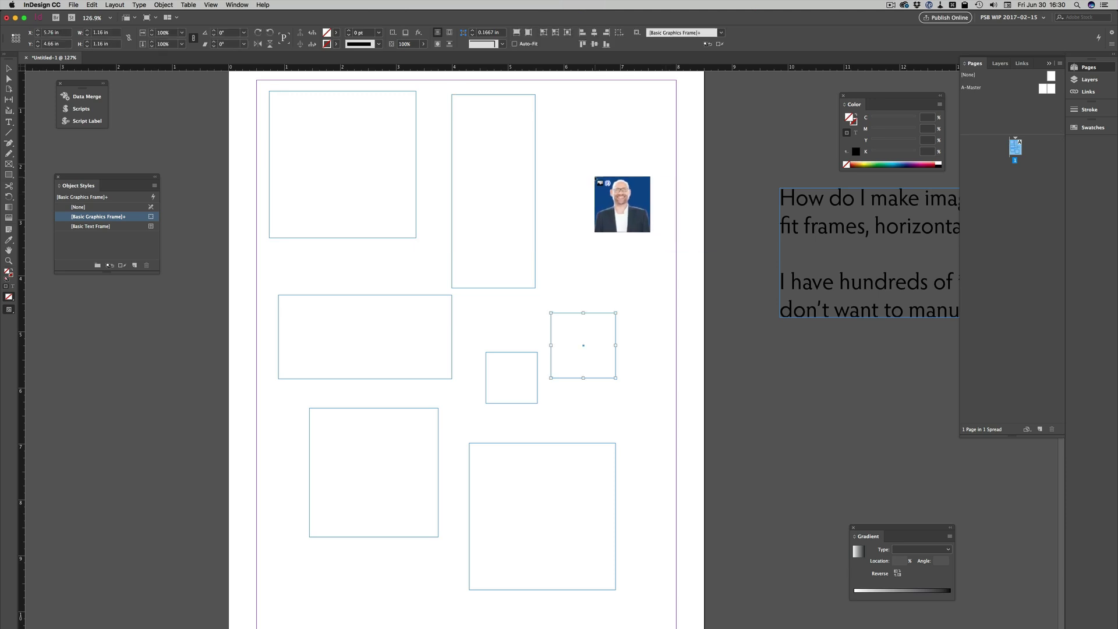
key(super+z)
key(super+z)
key(super+z)
key(super+z)
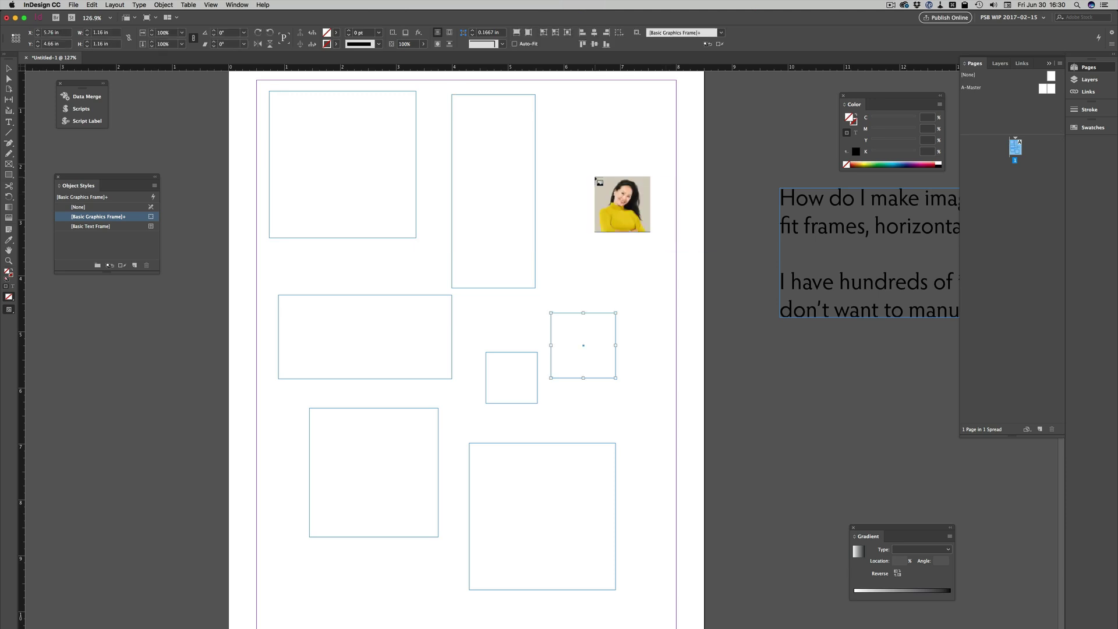
click(562, 184)
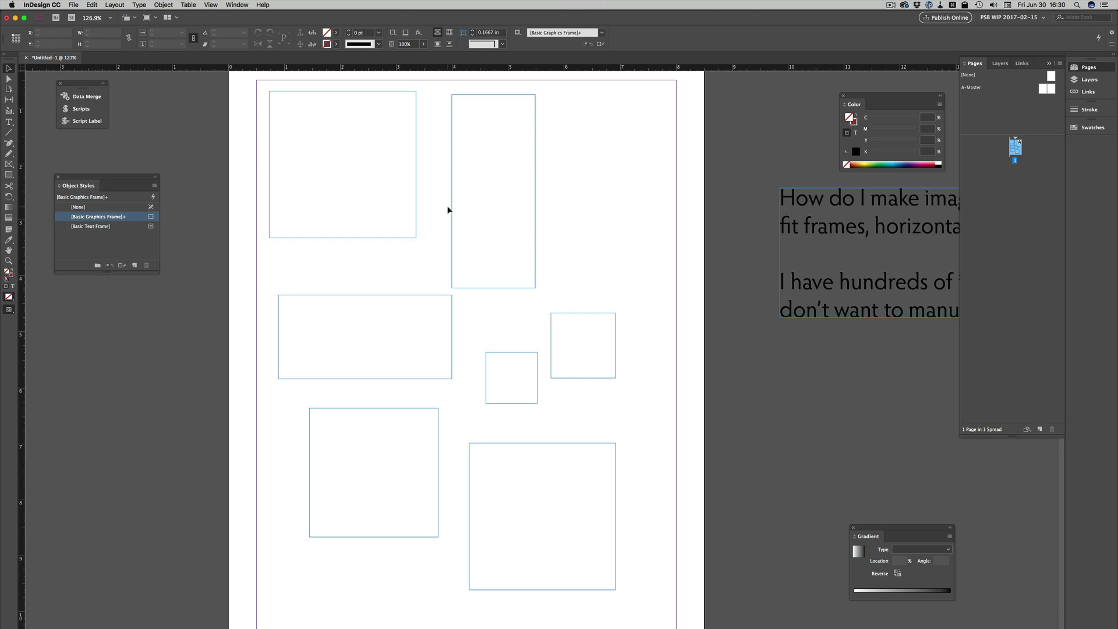
click(398, 238)
right_click(398, 238)
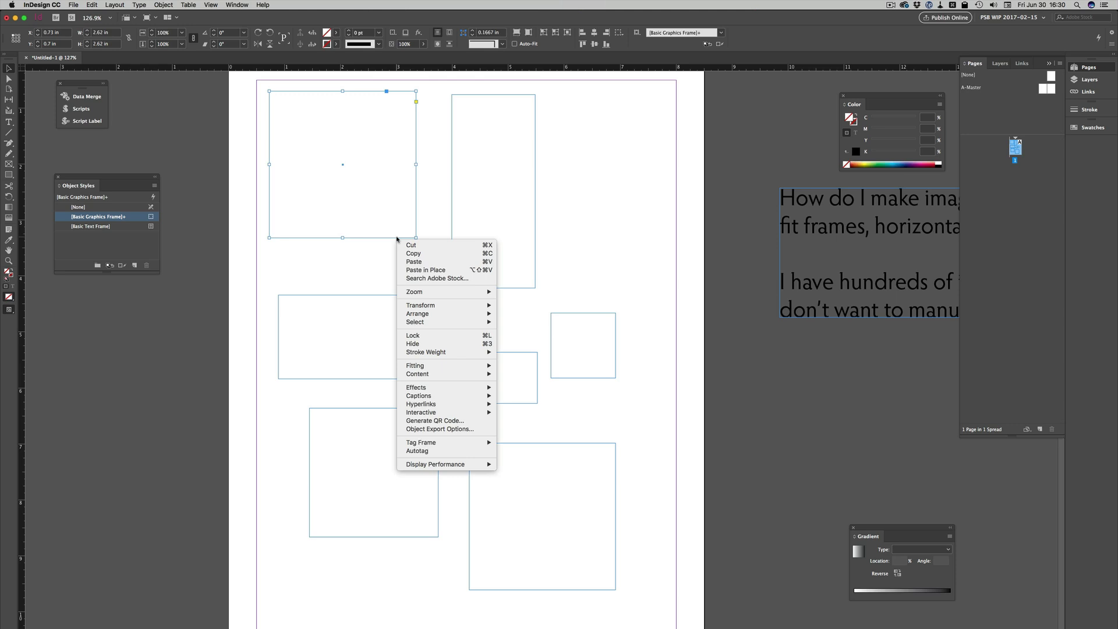
Enable Auto-Fit with Fit Content to Frame in the top-left frame's Frame Fitting Options.
mouse_move(455, 367)
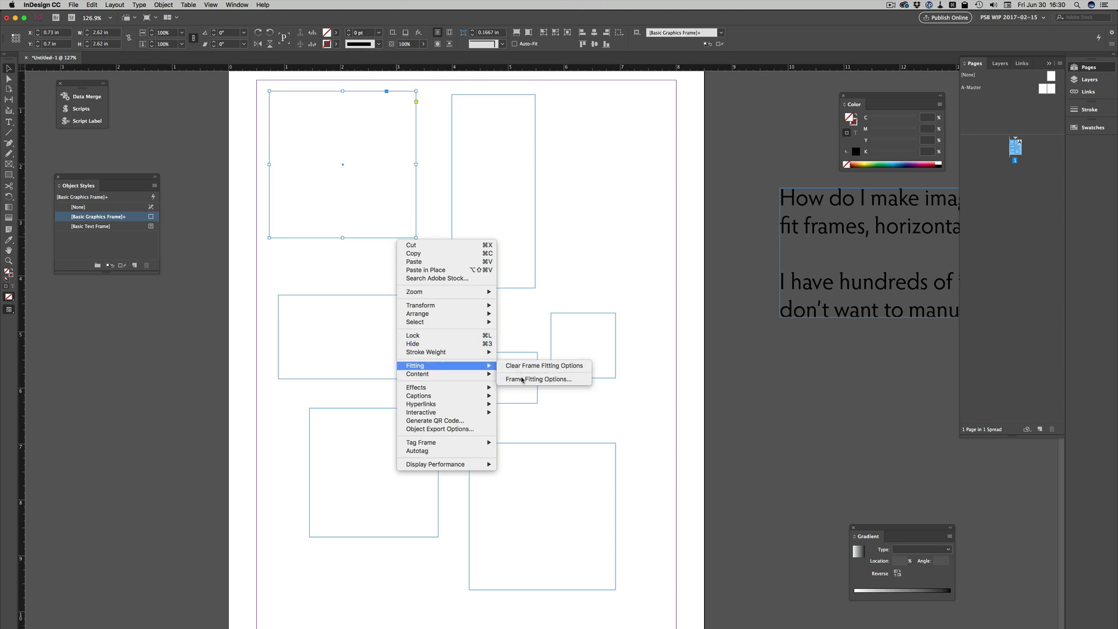
click(522, 379)
click(475, 298)
click(541, 323)
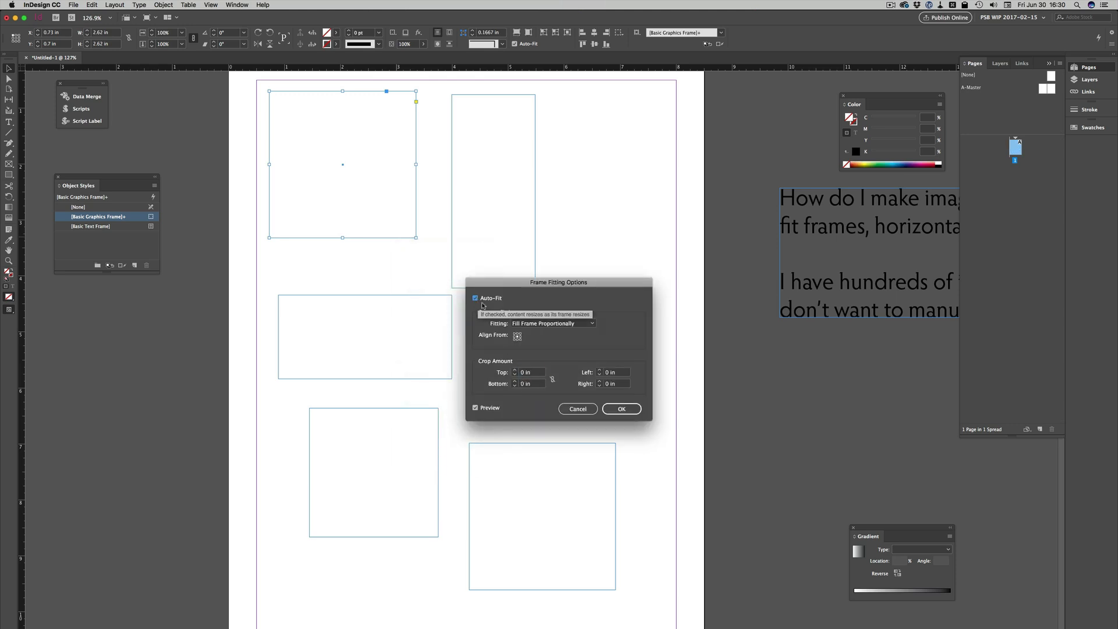
click(534, 325)
click(535, 325)
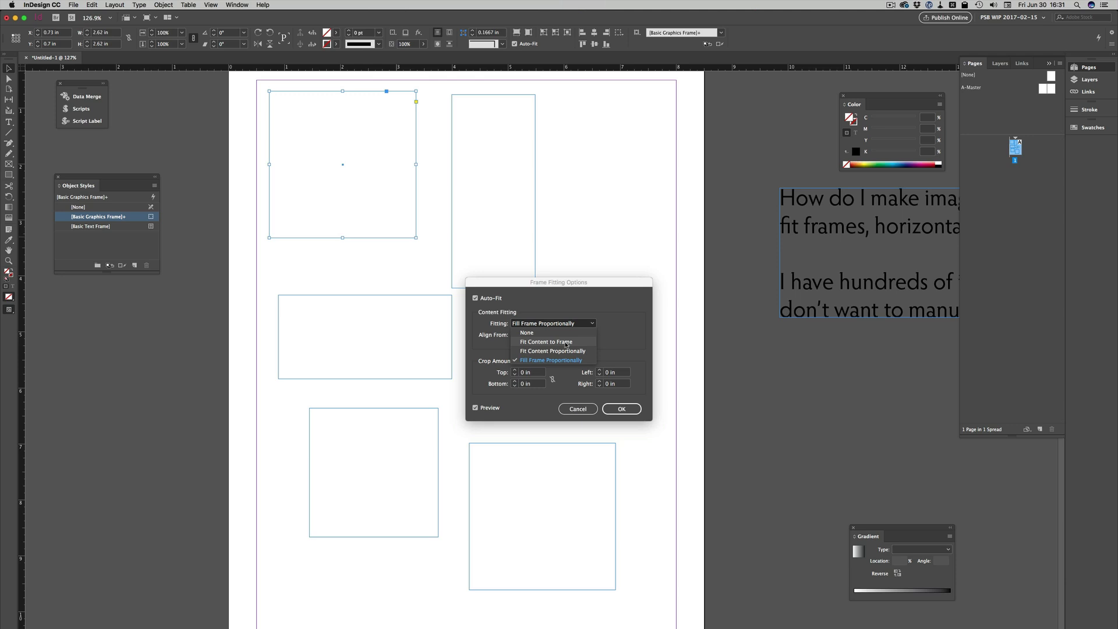
click(565, 345)
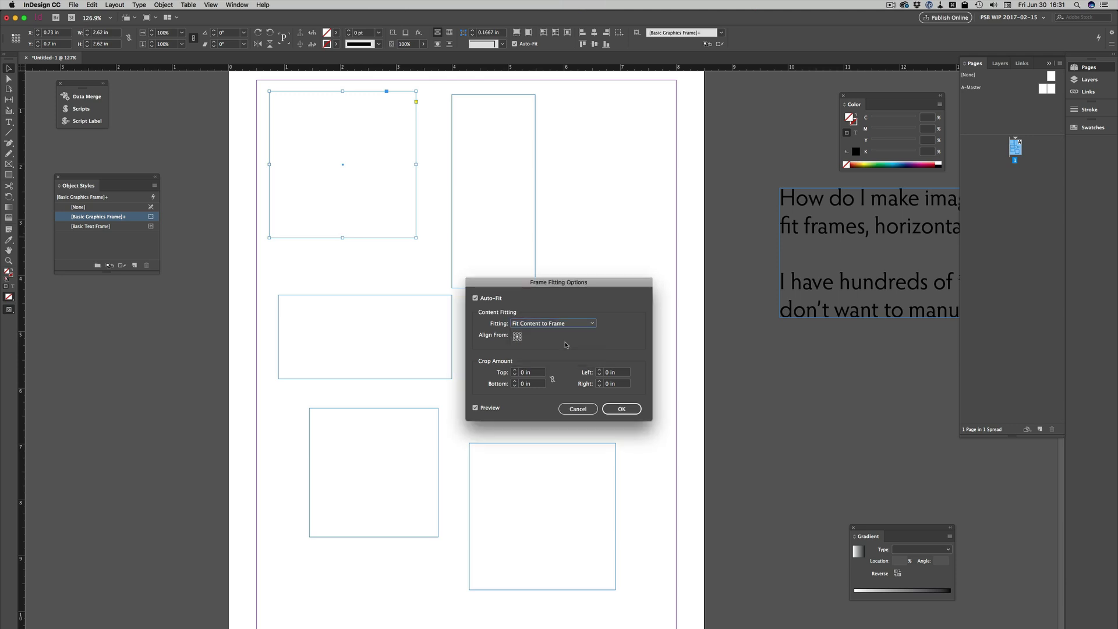
click(621, 408)
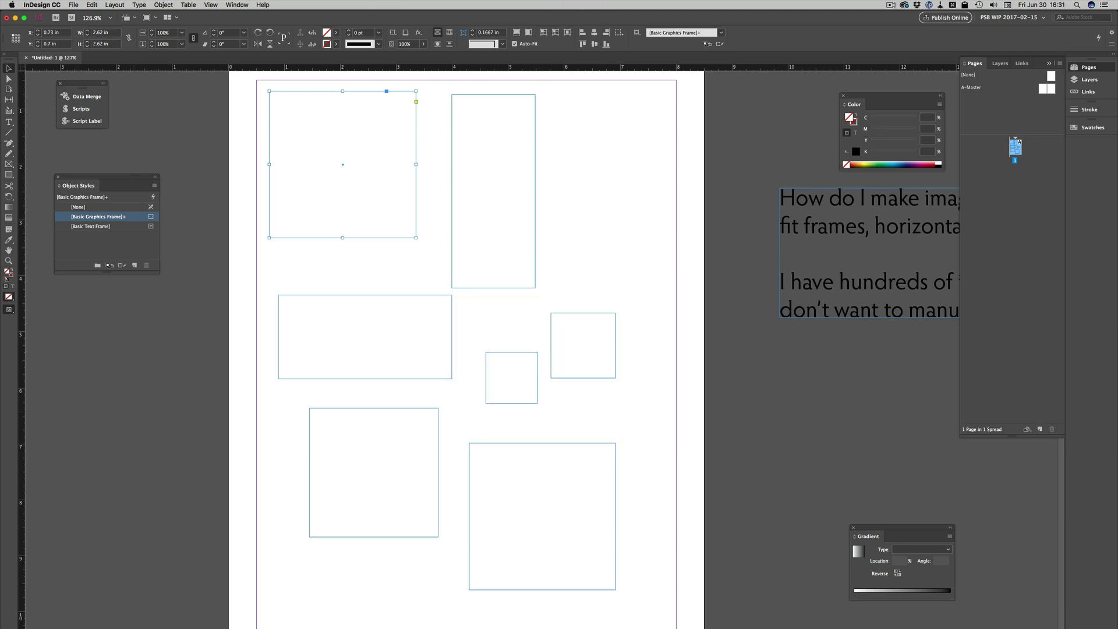
Place a blue-background headshot in the top-left frame and the red-background one in the tall frame, discarding the rest.
key(shift+Tab)
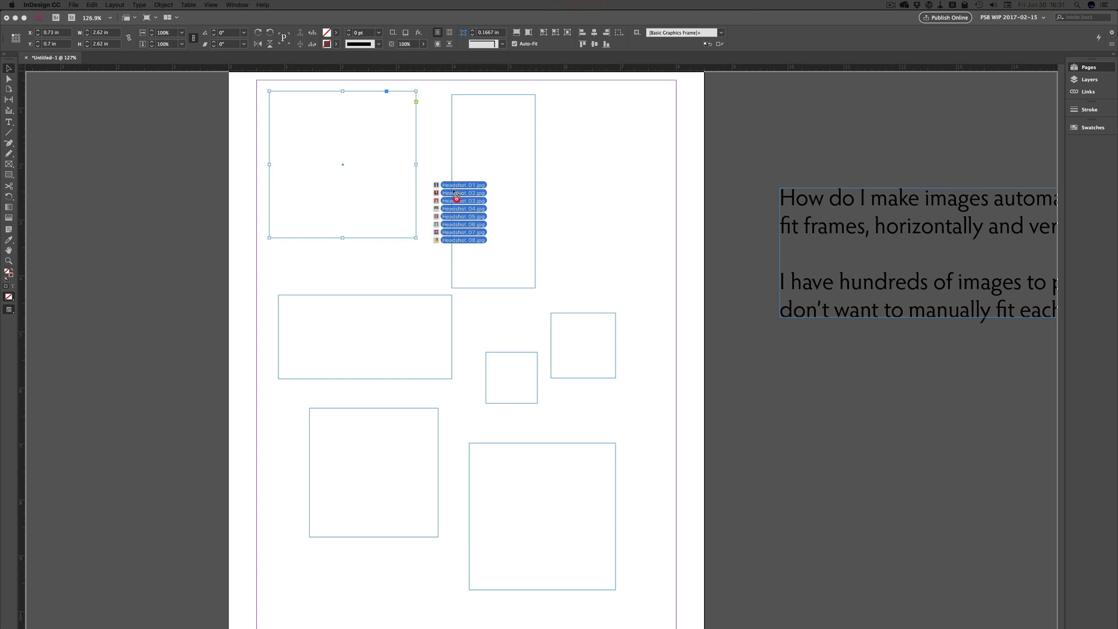
key(shift+Tab)
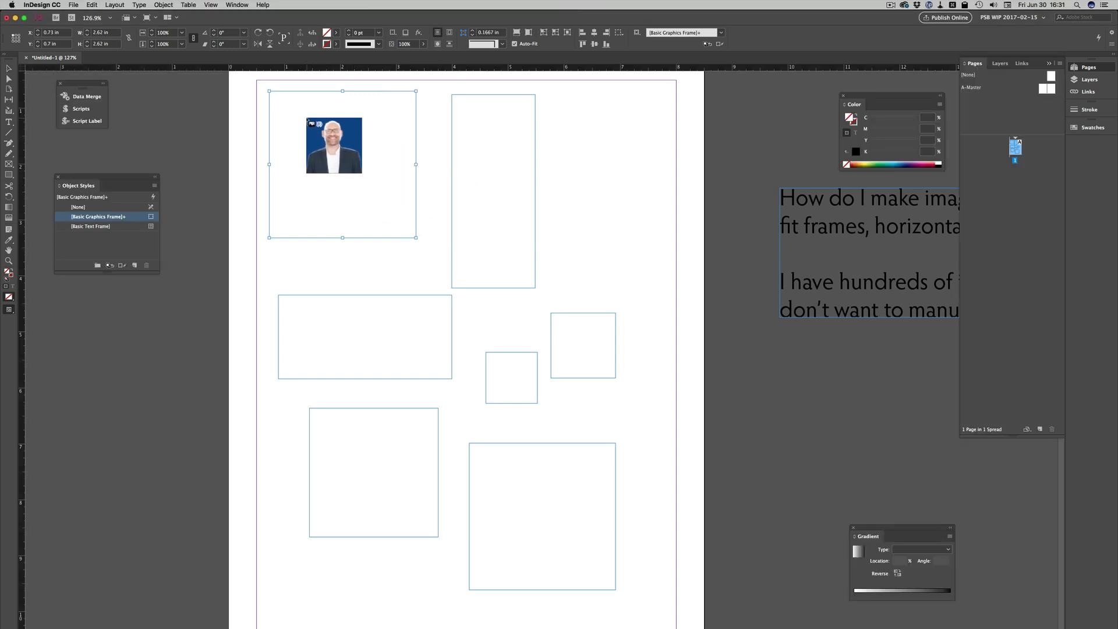
click(307, 121)
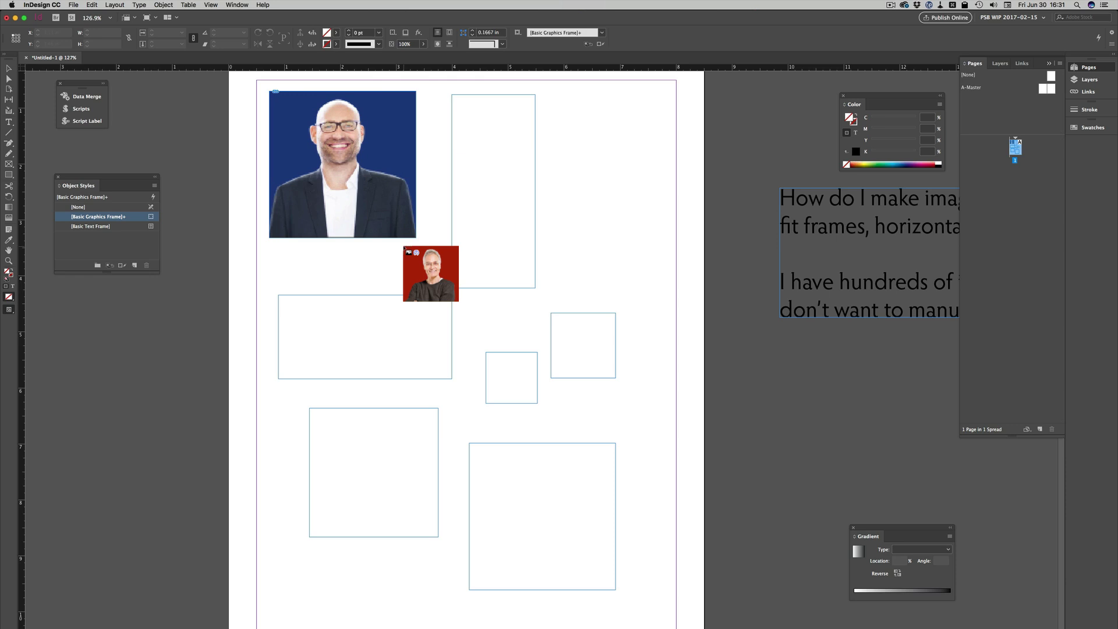
click(472, 197)
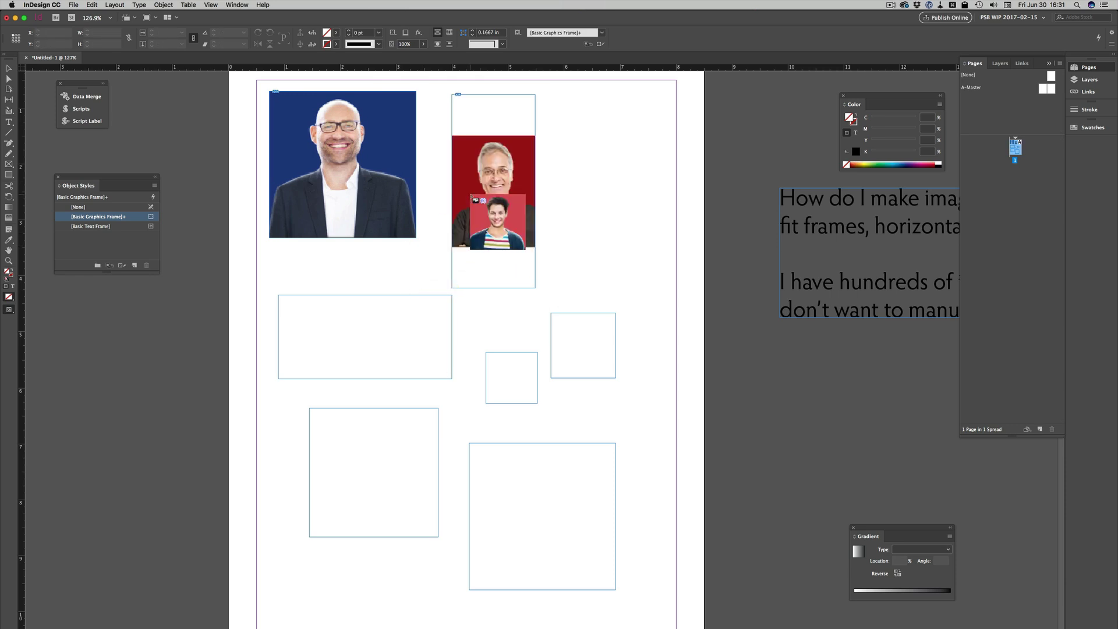
key(Escape)
key(Escape)
key(Escape)
key(Escape)
key(Escape)
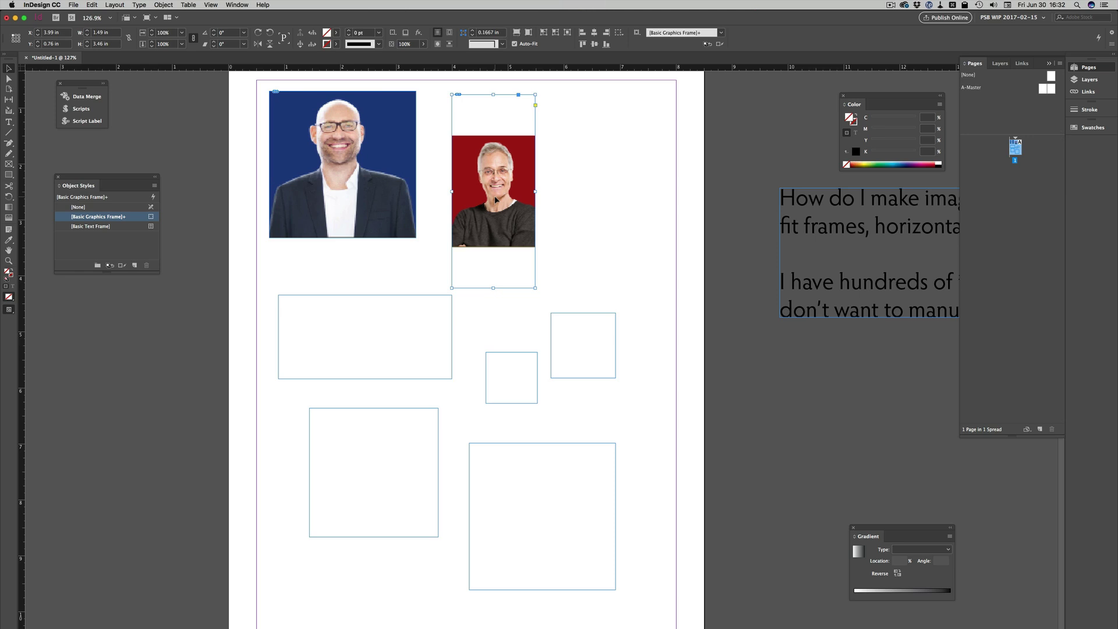
Delete the red and blue headshots from the tall and top-left frames, then select the wide frame.
click(498, 196)
key(Delete)
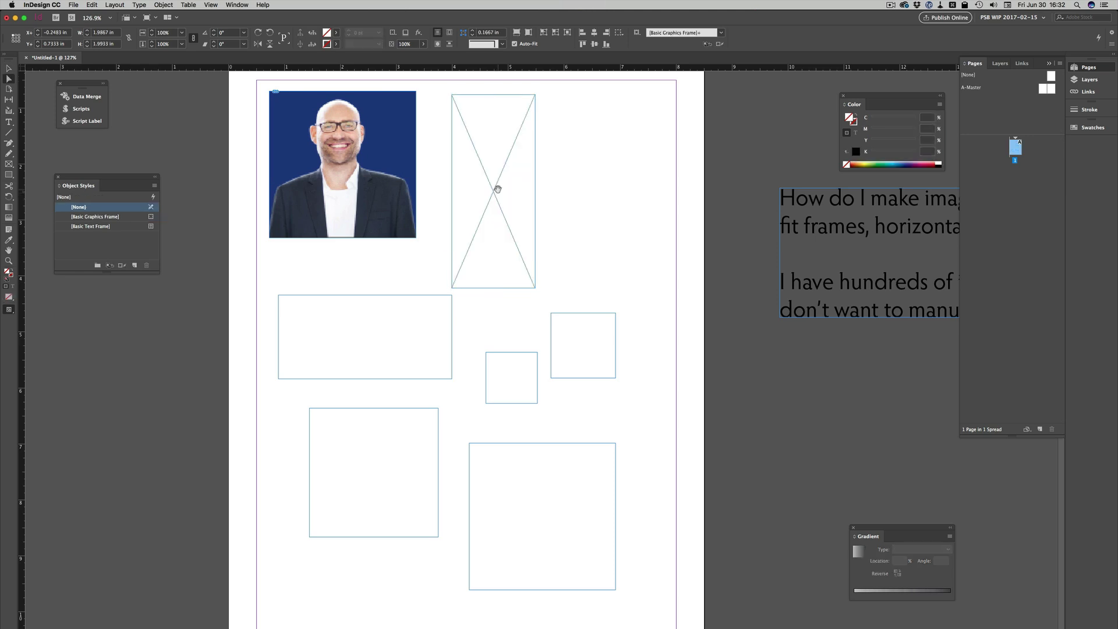
click(380, 162)
key(Delete)
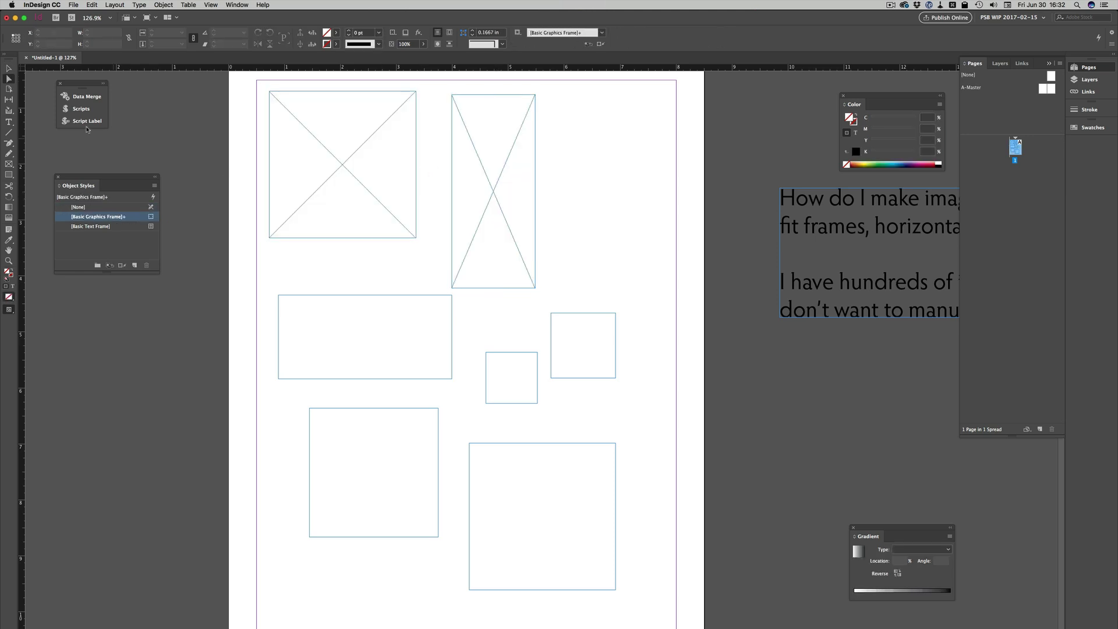
click(294, 144)
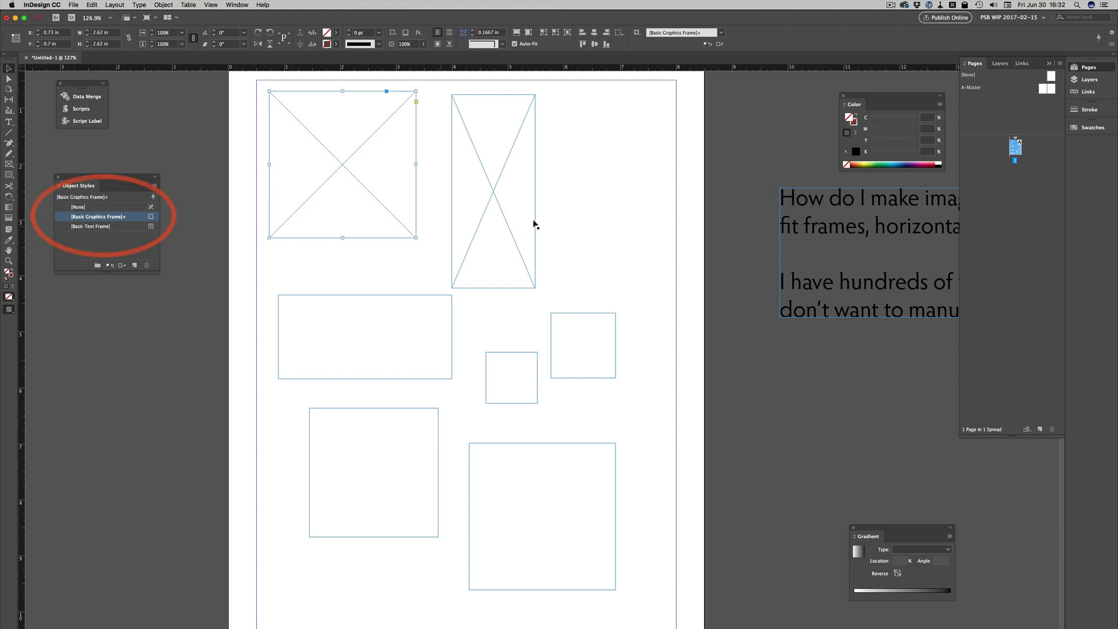
click(443, 266)
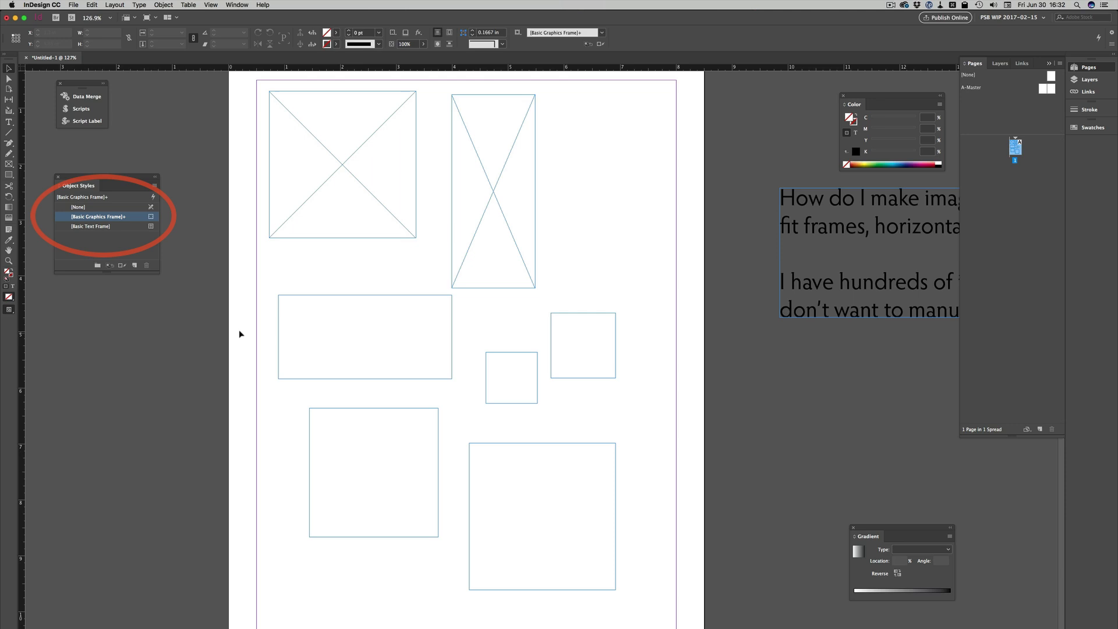
click(390, 347)
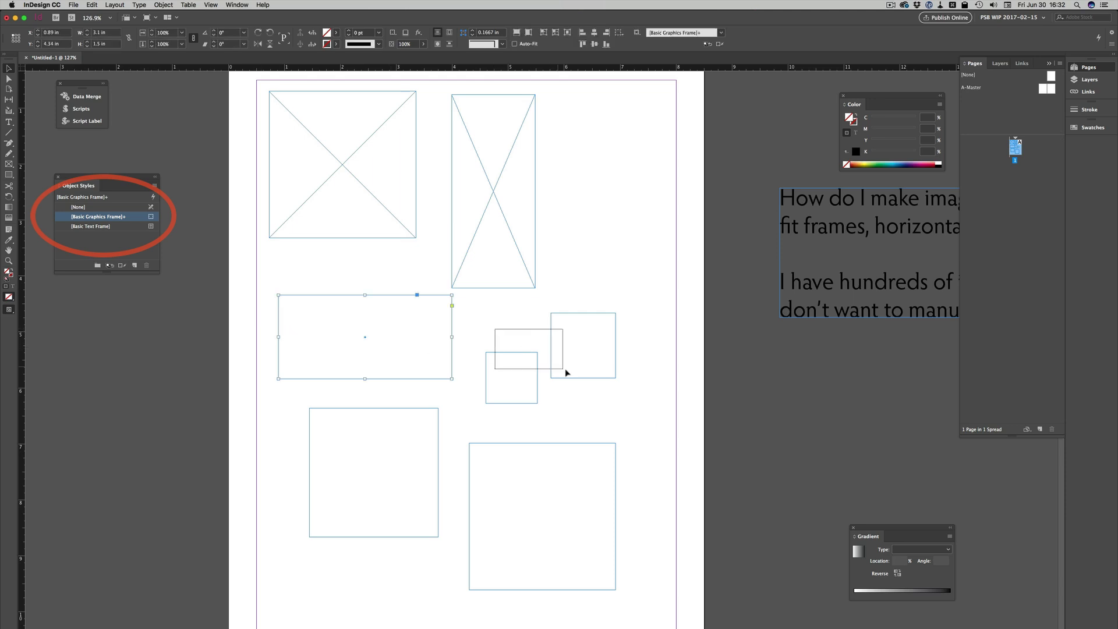
drag(565, 373, 566, 373)
Edit the [Basic Graphics Frame] style to use Auto-Fit with Fit Content to Frame.
right_click(121, 217)
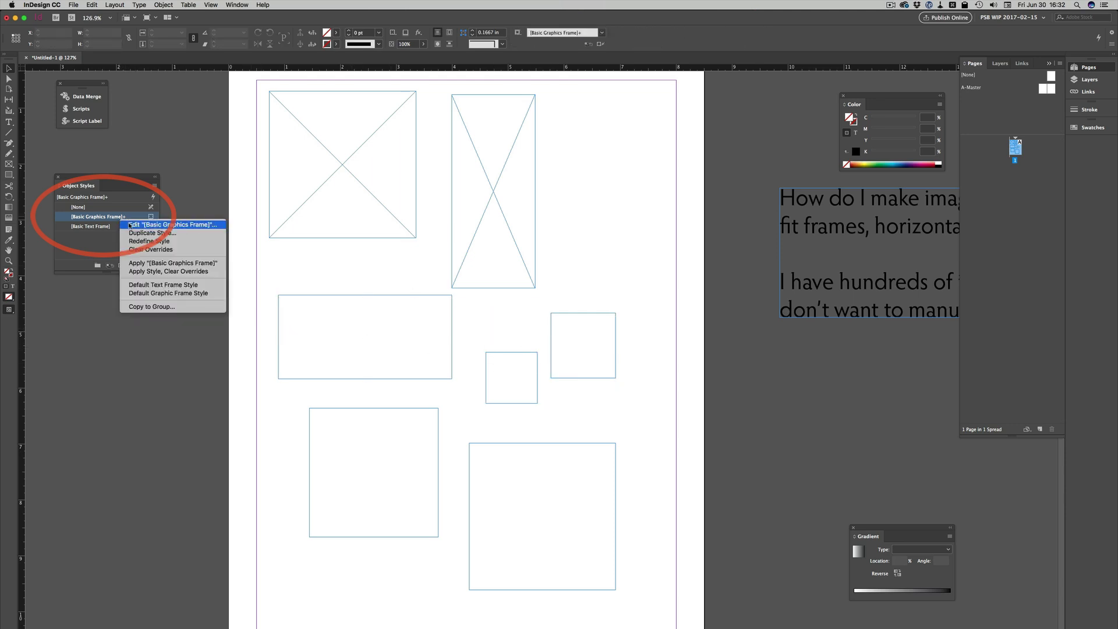
click(129, 225)
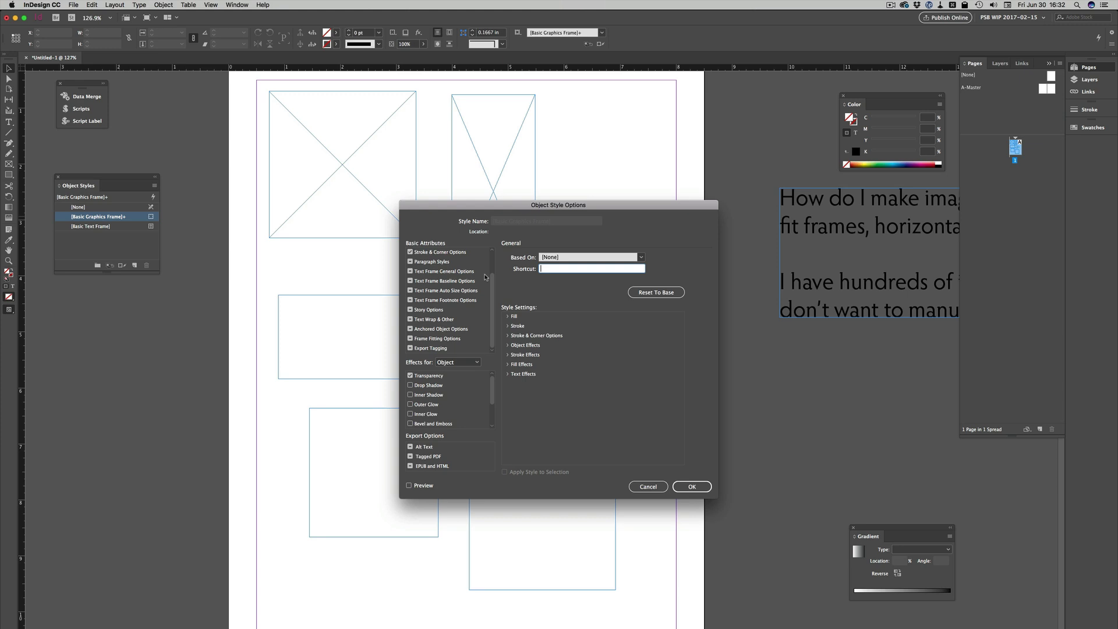
click(443, 339)
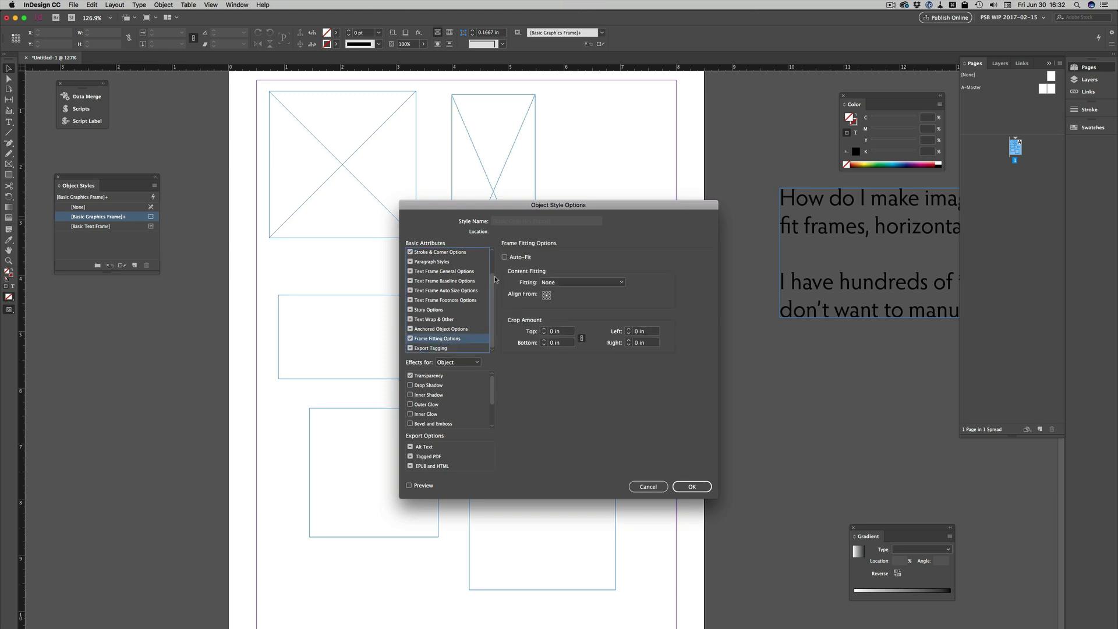
click(504, 257)
click(553, 282)
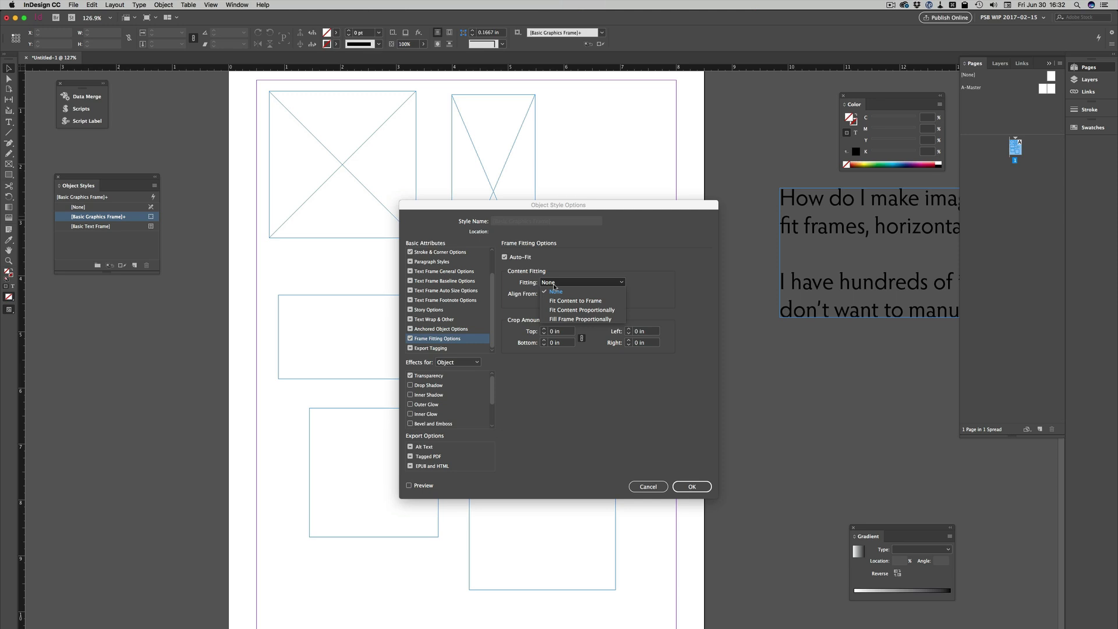
click(561, 301)
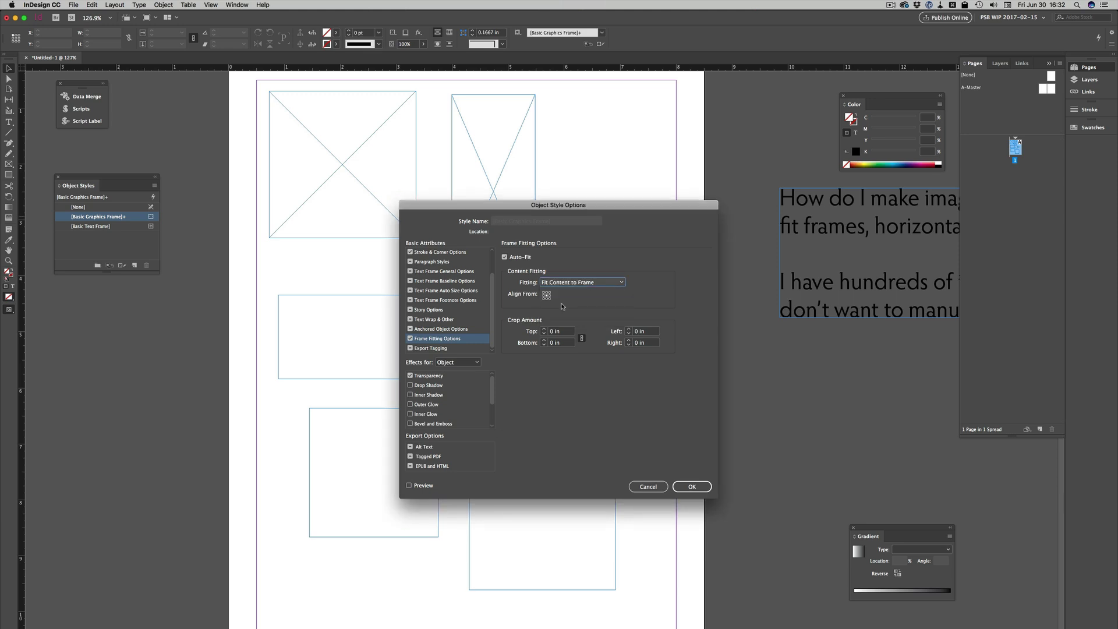
click(686, 488)
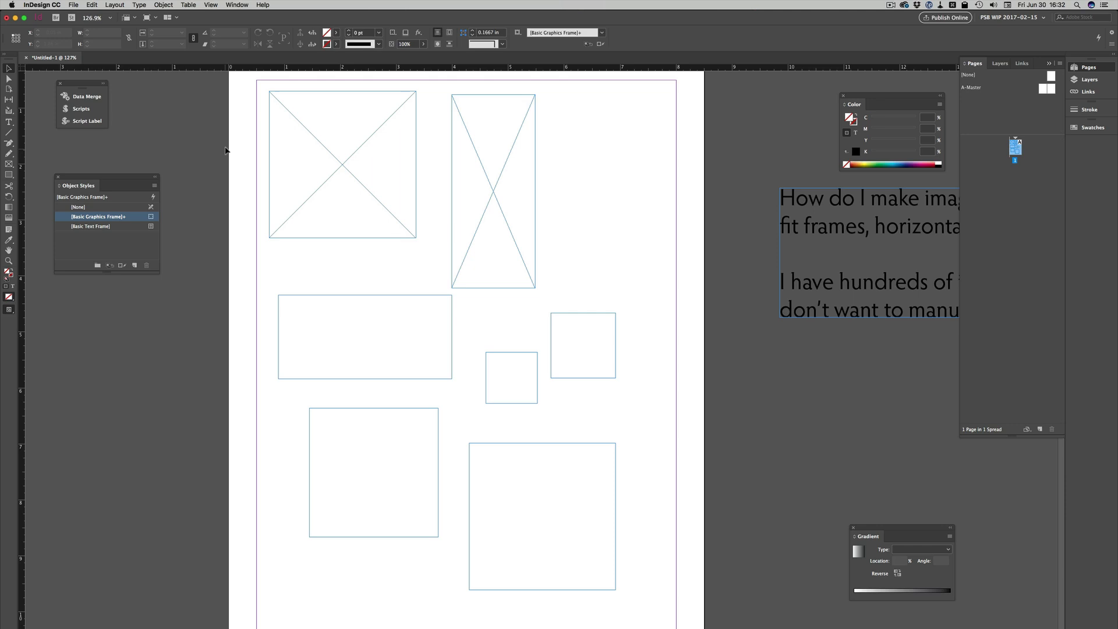
Select and then deselect all frames, and load the headshot files for placing.
drag(227, 143, 621, 591)
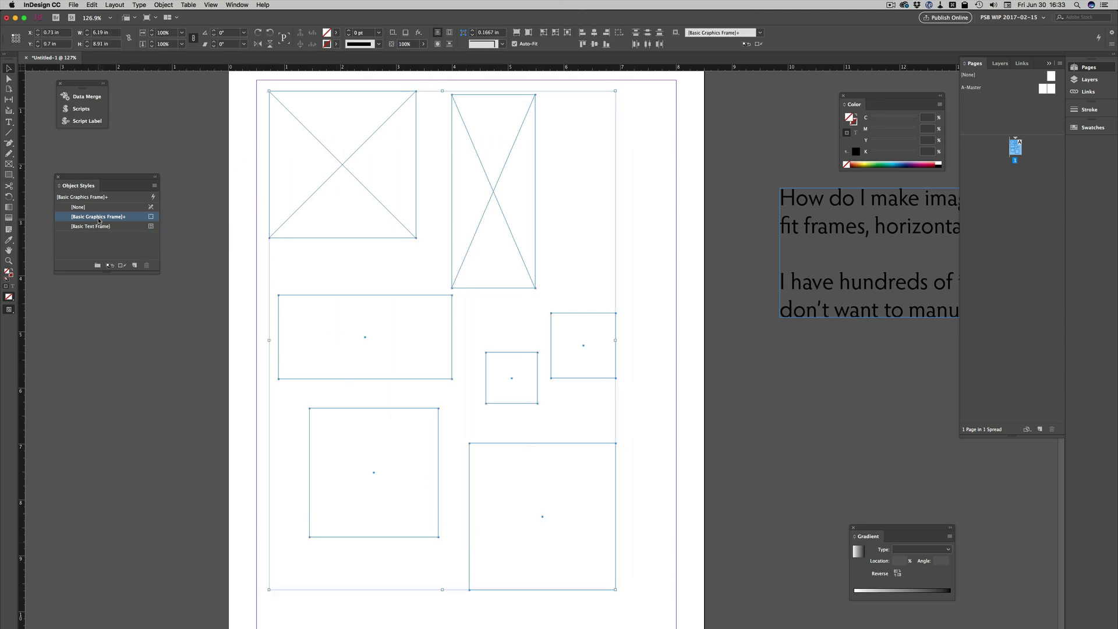
key(super+shift+a)
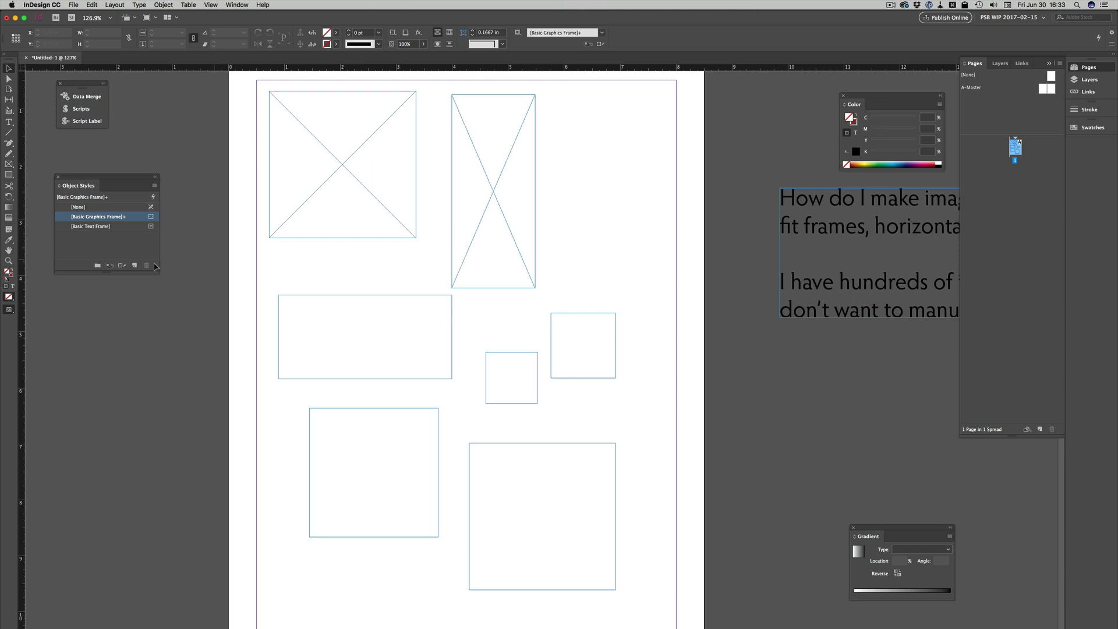
key(shift+Tab)
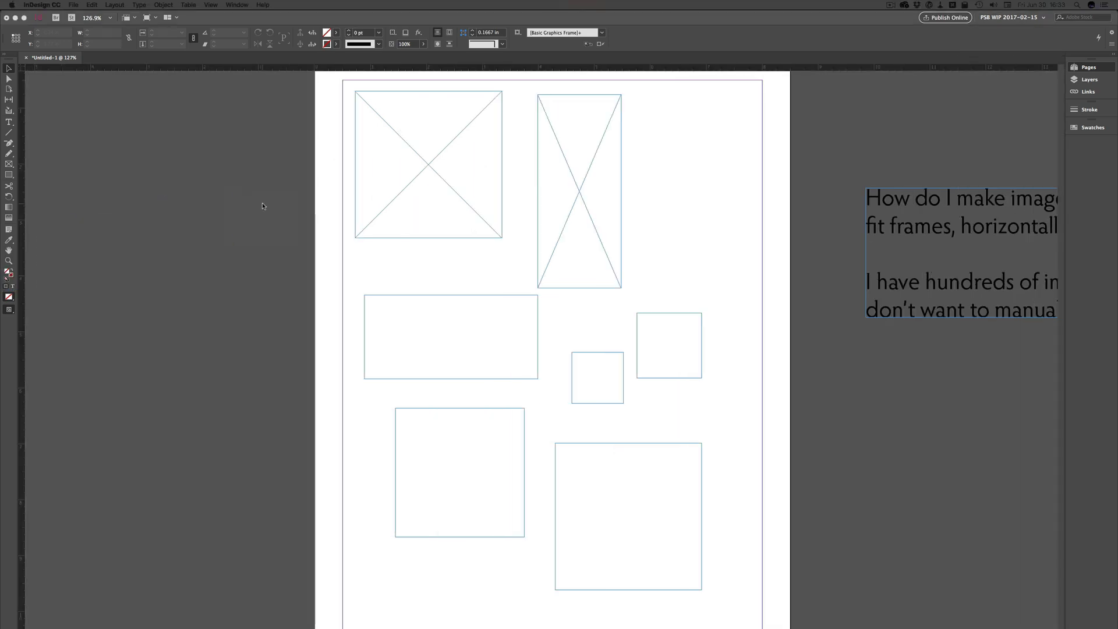
key(shift+Tab)
Drop one headshot into each of the seven frames: top-left, tall, wide, both squares and both lower frames.
click(387, 152)
click(573, 137)
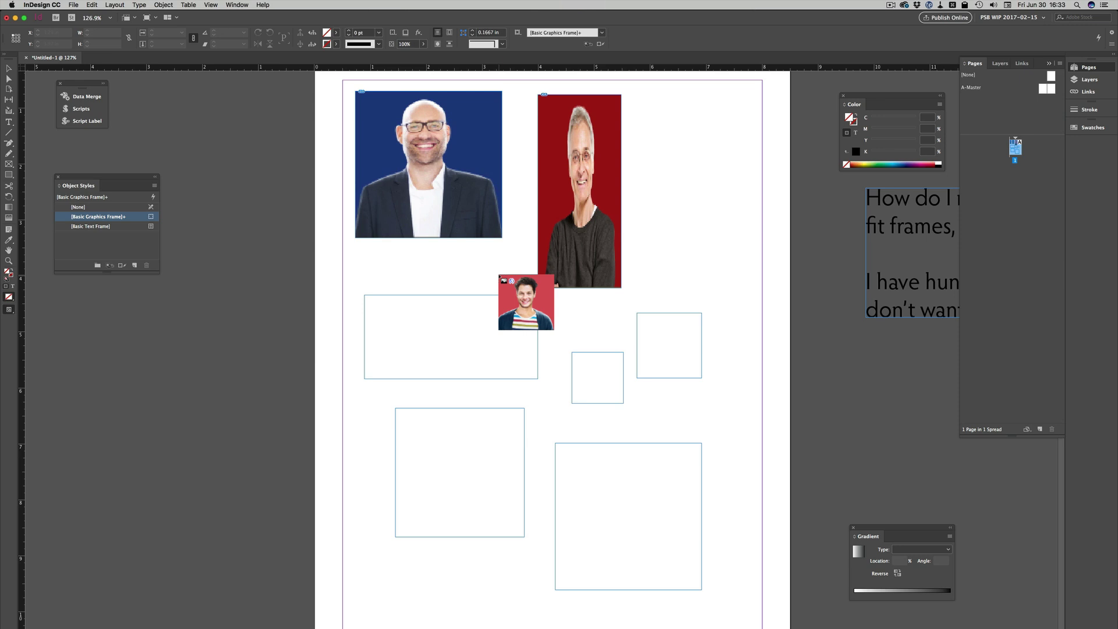
click(481, 334)
click(580, 370)
click(641, 340)
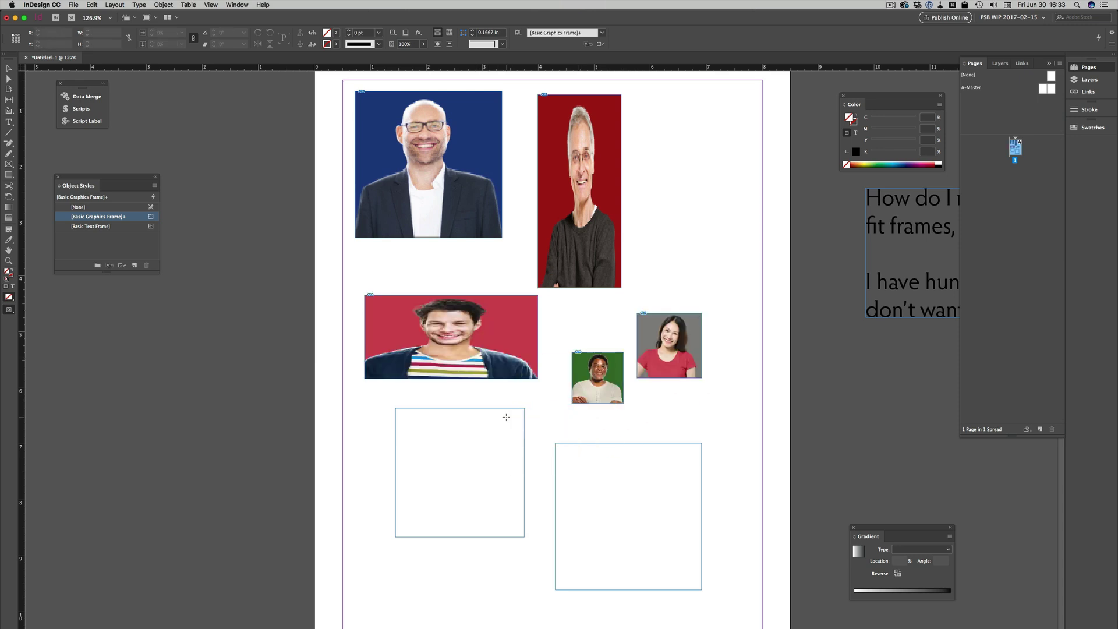
click(518, 407)
click(588, 457)
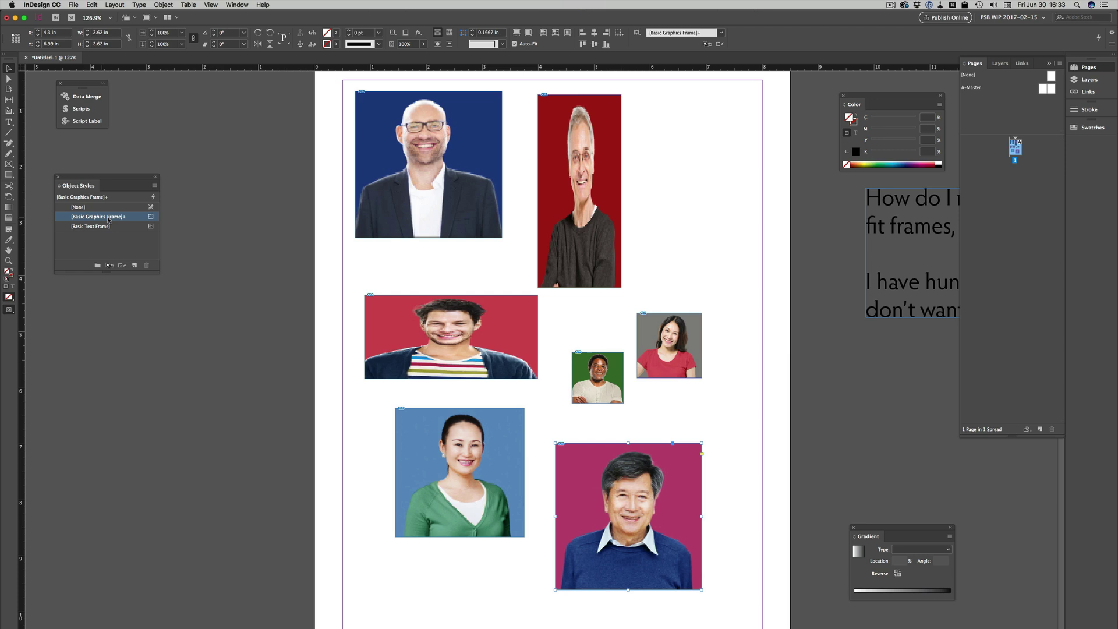
mouse_move(126, 222)
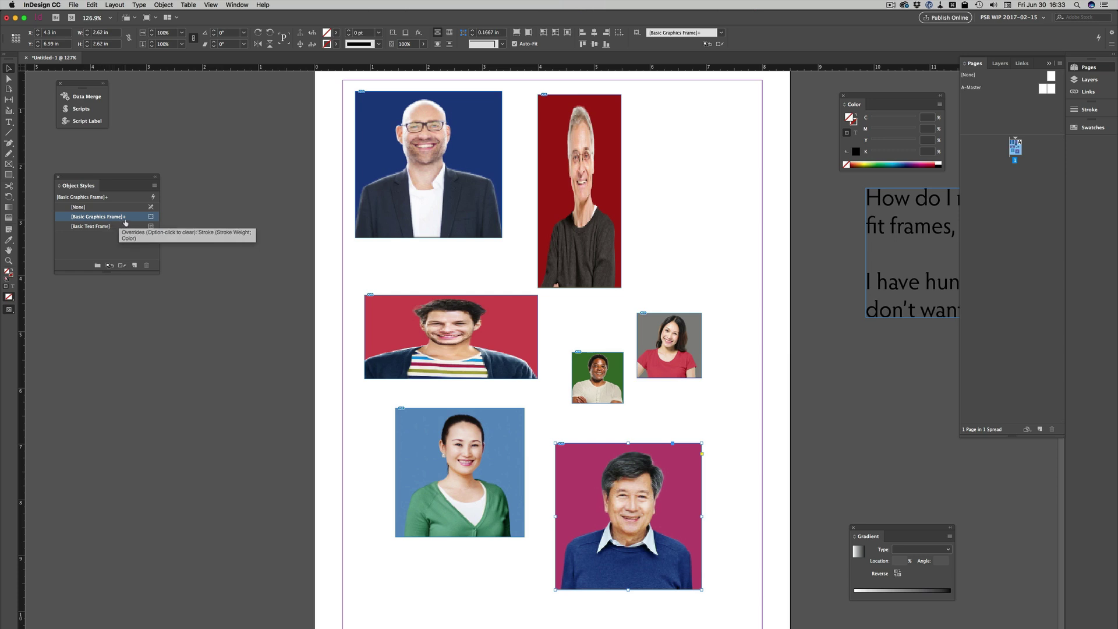